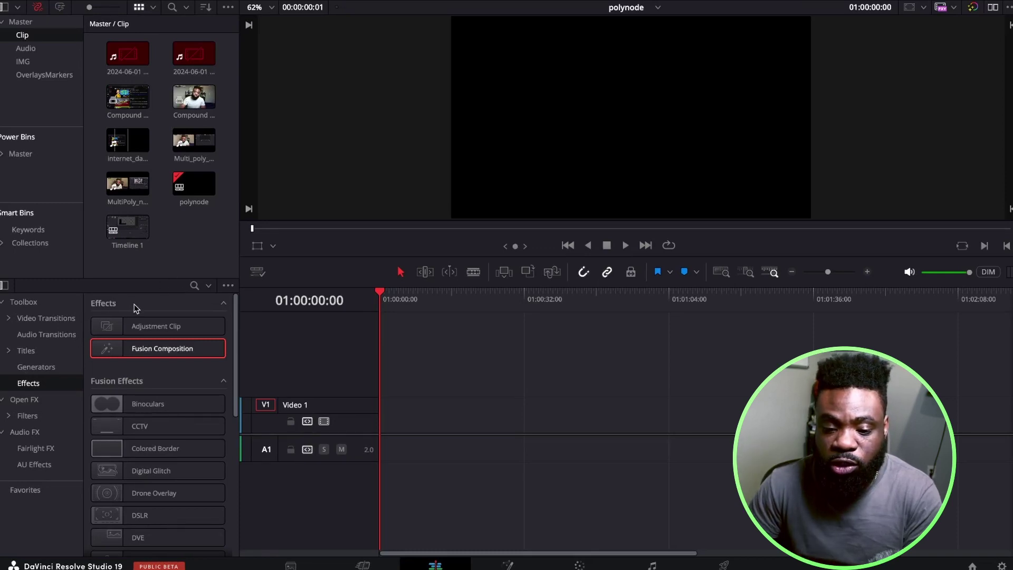
- Place an Adjustment Clip at the very start of the Video 1 track and park the playhead over it
{"action": "left_click", "coordinate": [139, 327]}
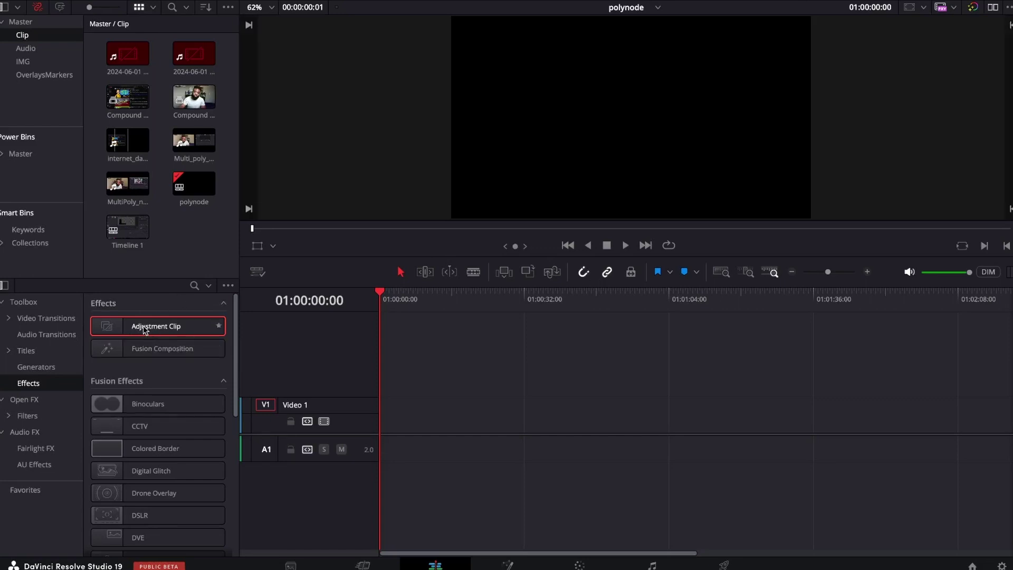
{"action": "left_click_drag", "start_coordinate": [144, 330], "coordinate": [549, 415]}
{"action": "left_click_drag", "start_coordinate": [480, 421], "coordinate": [436, 420]}
{"action": "left_click", "coordinate": [413, 300]}
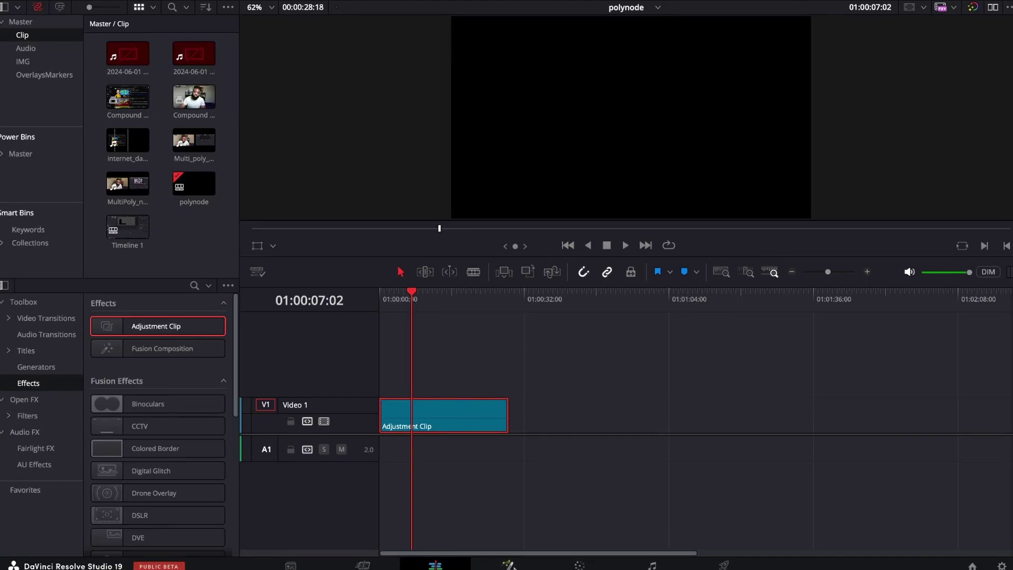
- Open the adjustment clip in Fusion and insert a MultiPoly node on the connection between MediaIn1 and MediaOut1
{"action": "left_click", "coordinate": [509, 565]}
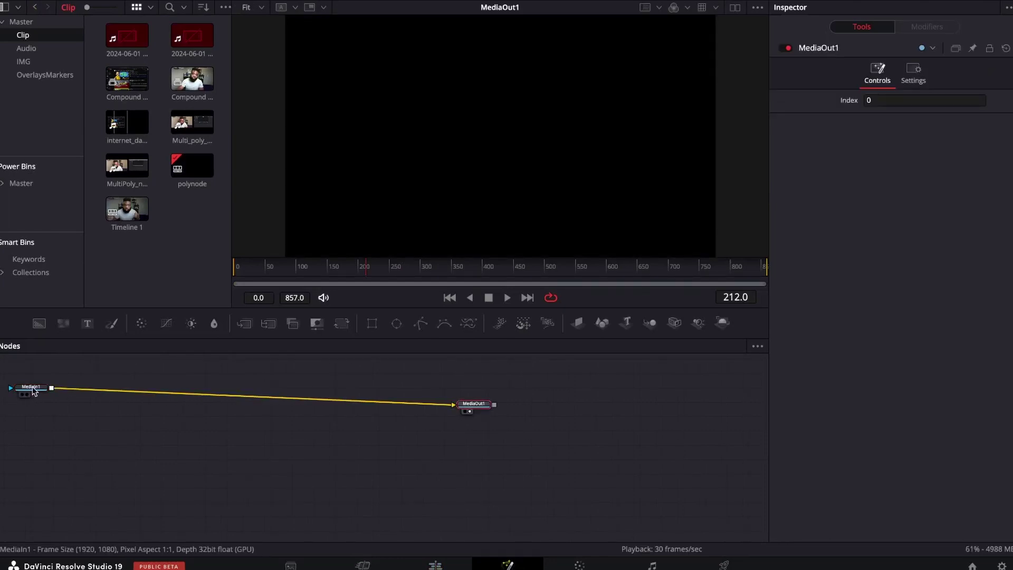
{"action": "left_click_drag", "start_coordinate": [33, 390], "coordinate": [102, 413]}
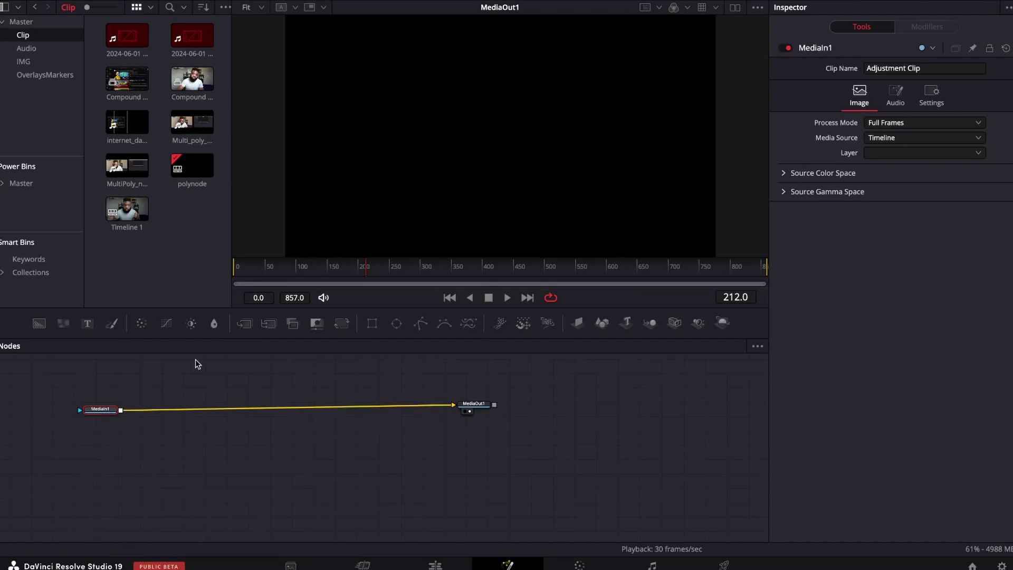
{"action": "left_click_drag", "start_coordinate": [467, 323], "coordinate": [253, 409]}
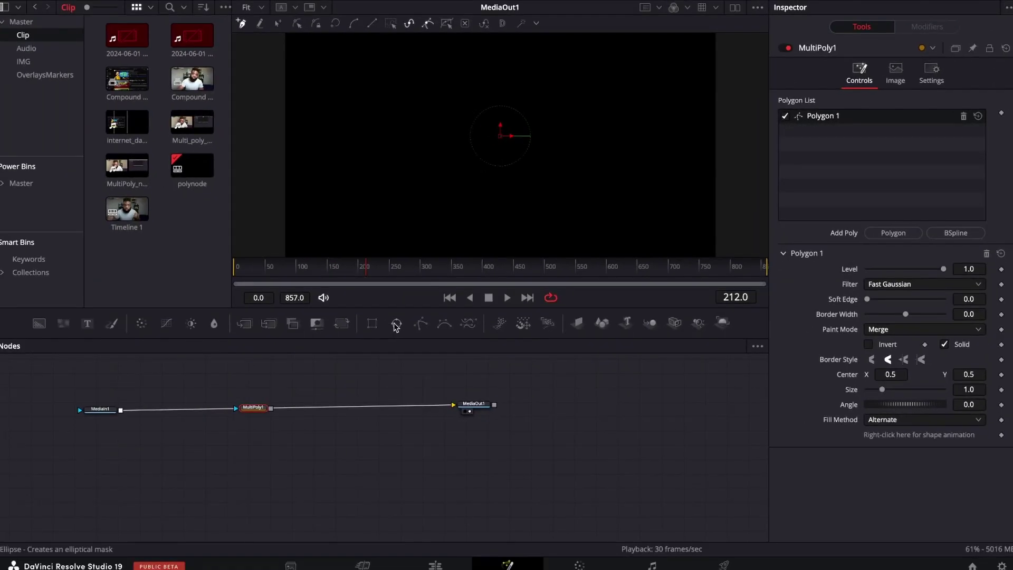
- Merge a Background masked by a Polygon node over MediaIn1, and compare the Polygon and MultiPoly controls
{"action": "left_click_drag", "start_coordinate": [395, 340], "coordinate": [170, 386]}
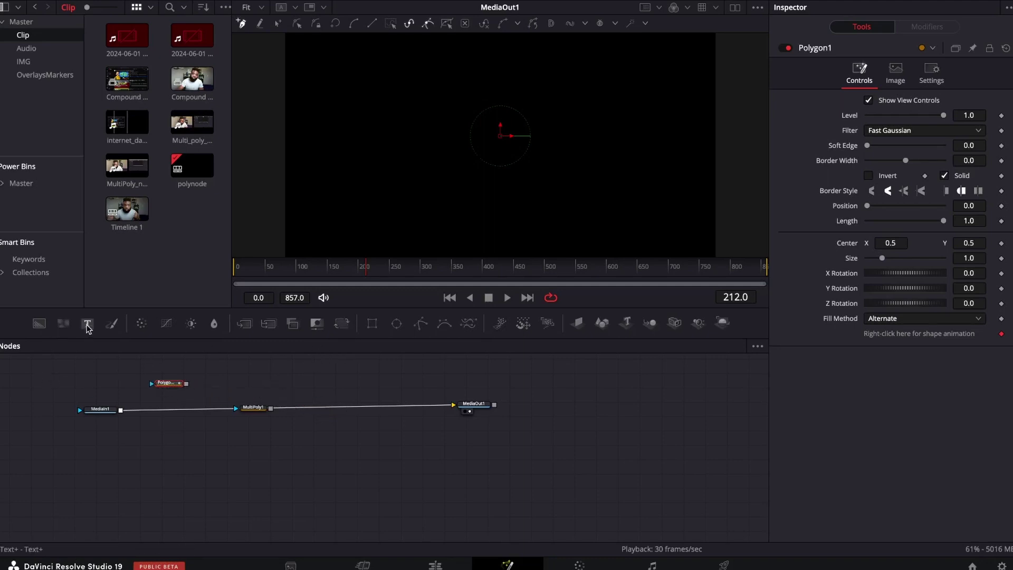
{"action": "left_click_drag", "start_coordinate": [39, 323], "coordinate": [179, 384]}
{"action": "left_click_drag", "start_coordinate": [146, 386], "coordinate": [135, 409]}
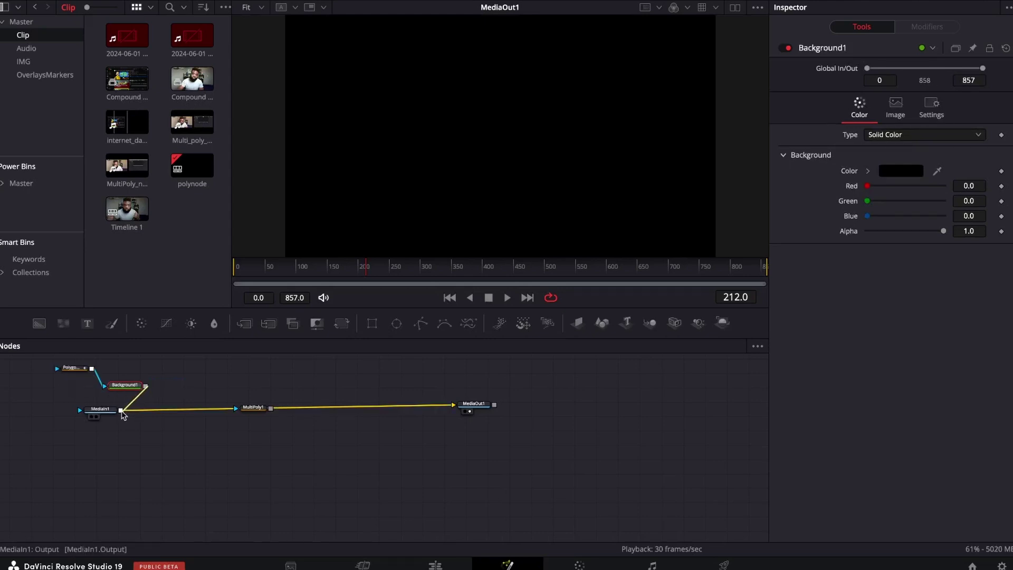
{"action": "left_click", "coordinate": [70, 367]}
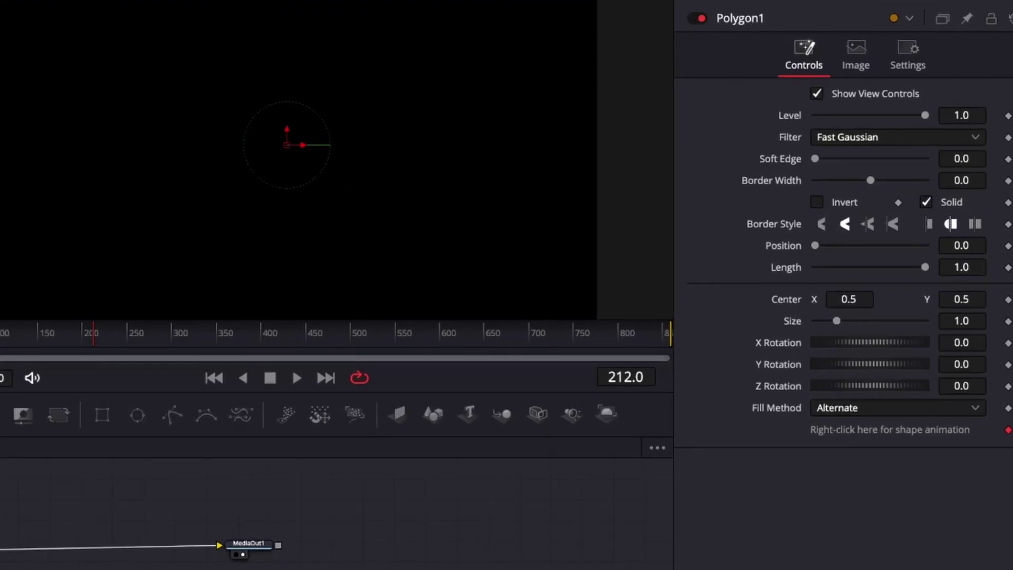
{"action": "left_click", "coordinate": [241, 414]}
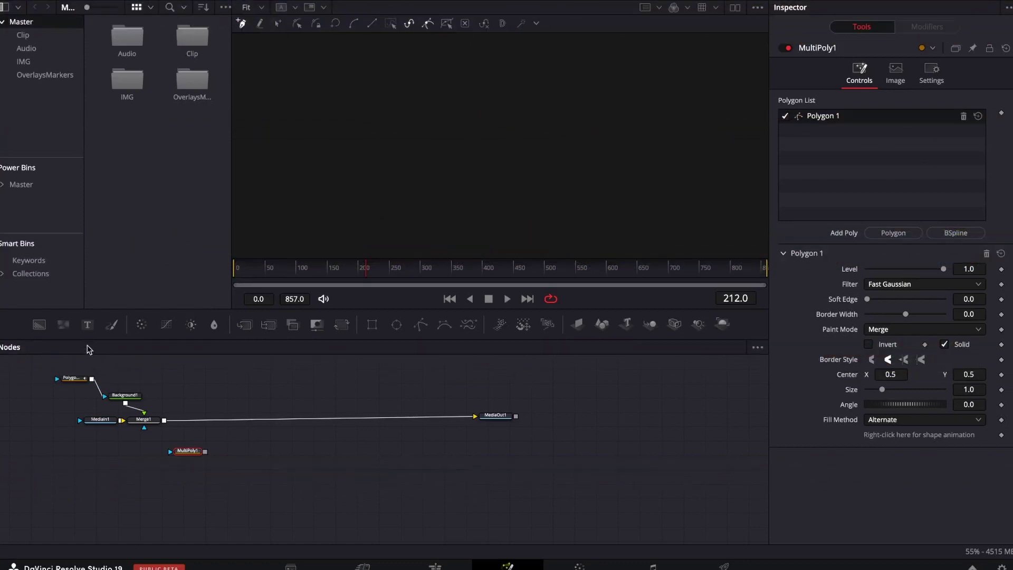
- Add a second Background node connected to a Paint node and show the Paint node in the viewer
{"action": "left_click", "coordinate": [40, 324]}
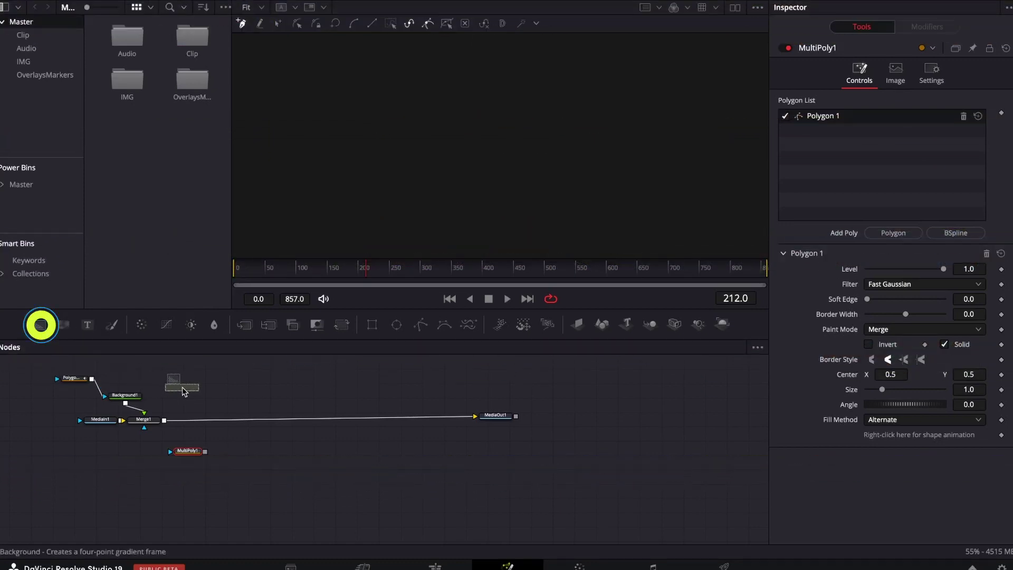
{"action": "left_click", "coordinate": [229, 382]}
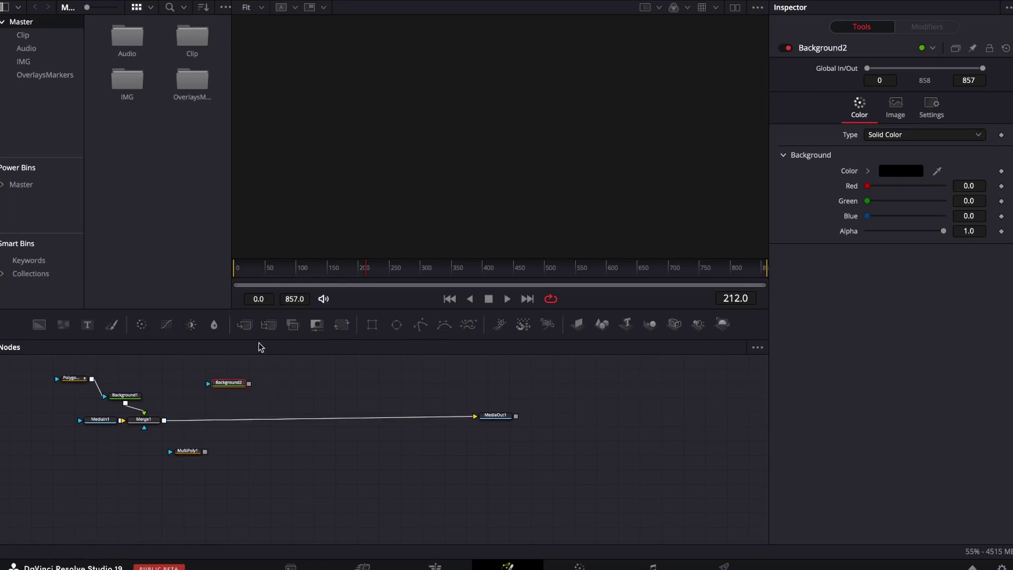
{"action": "left_click", "coordinate": [111, 324]}
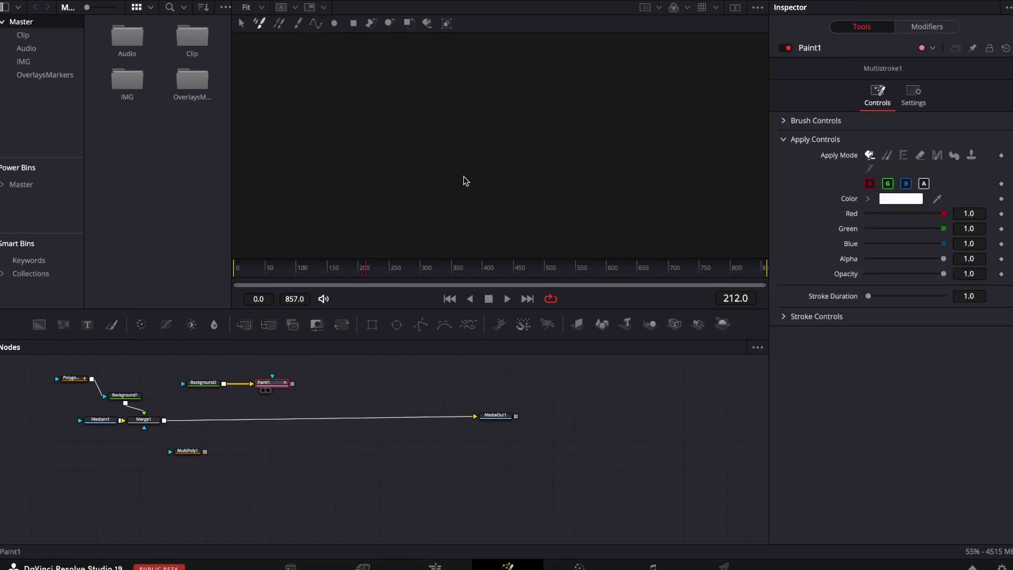
{"action": "key", "text": "1"}
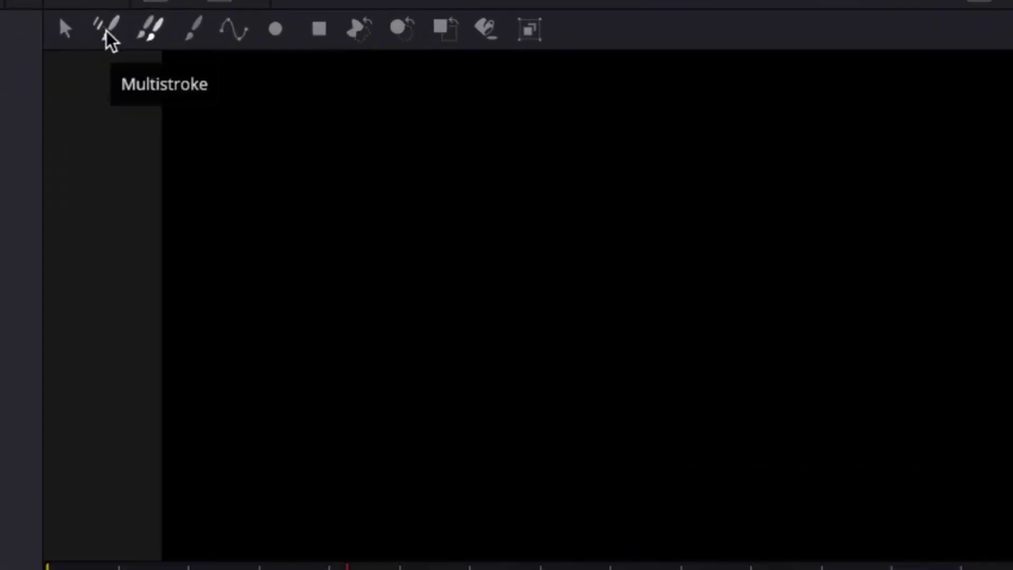
- Paint test lines with the Multistroke tool, including blue ones at red 0.039 and green 0.346, the last at brush size 0.052
{"action": "left_click", "coordinate": [259, 24]}
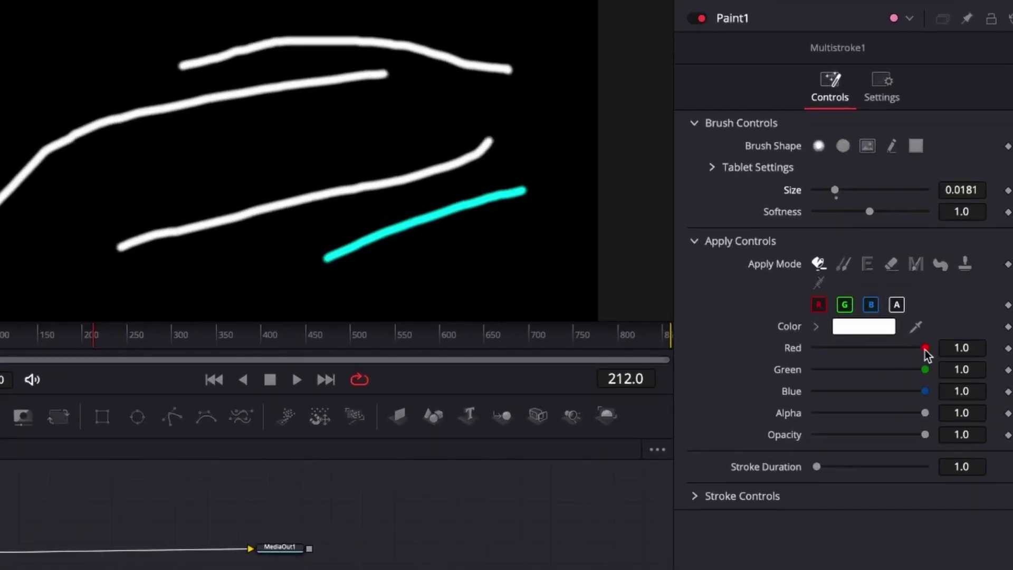
{"action": "left_click_drag", "start_coordinate": [925, 350], "coordinate": [819, 349]}
{"action": "left_click_drag", "start_coordinate": [924, 370], "coordinate": [853, 374]}
{"action": "mouse_move", "coordinate": [369, 274]}
{"action": "left_mouse_down"}
{"action": "mouse_move", "coordinate": [455, 238]}
{"action": "mouse_move", "coordinate": [553, 216]}
{"action": "left_mouse_up"}
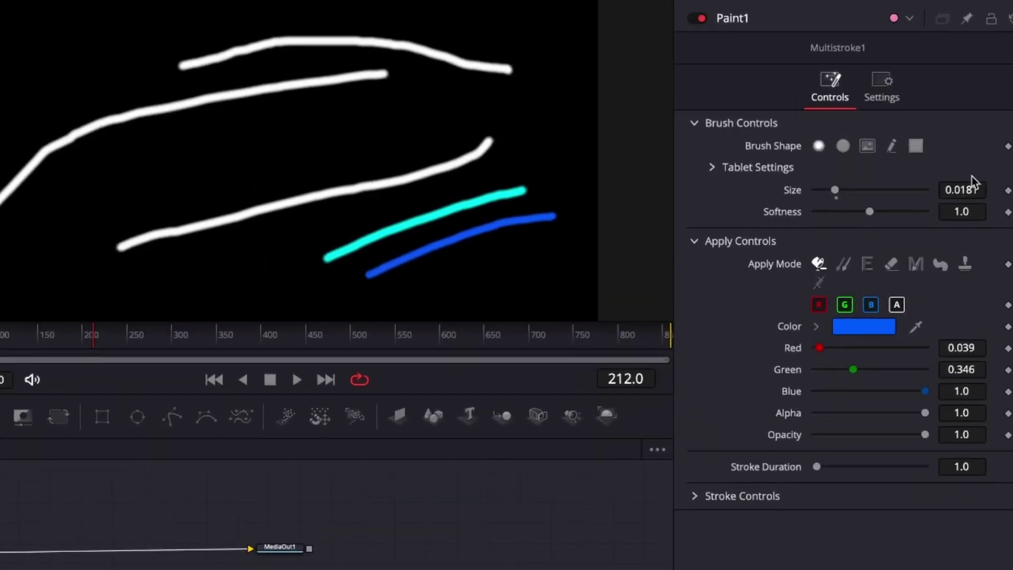
{"action": "left_click_drag", "start_coordinate": [834, 190], "coordinate": [872, 190]}
{"action": "left_click_drag", "start_coordinate": [195, 164], "coordinate": [414, 135]}
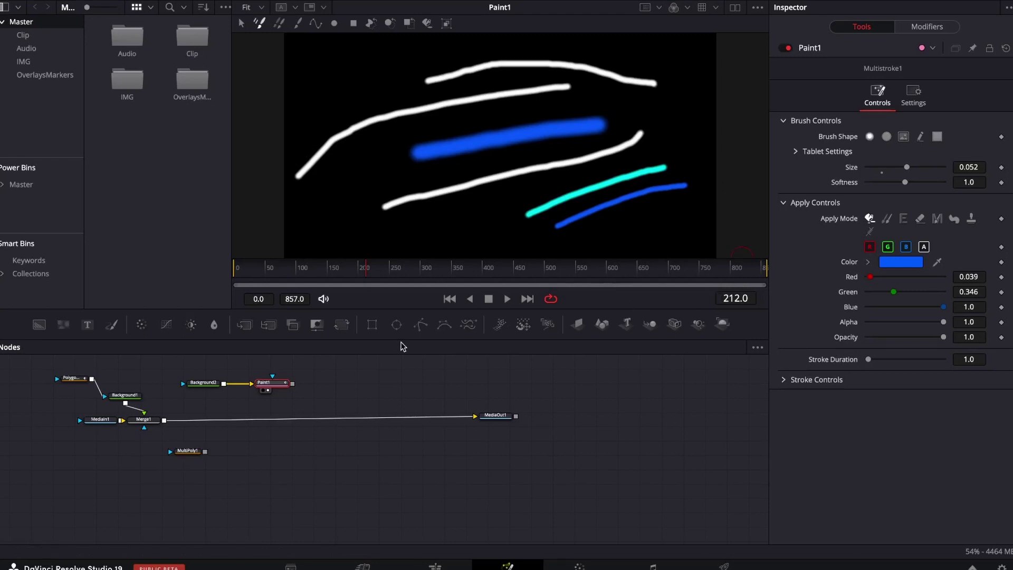
- Undo all the test multistrokes and their brush changes to clear the canvas
{"action": "key", "text": "ctrl+z"}
{"action": "key", "text": "ctrl+z"}
{"action": "key", "text": "ctrl+z"}
{"action": "key", "text": "ctrl+z"}
{"action": "key", "text": "ctrl+z"}
{"action": "key", "text": "ctrl+z"}
{"action": "key", "text": "ctrl+z"}
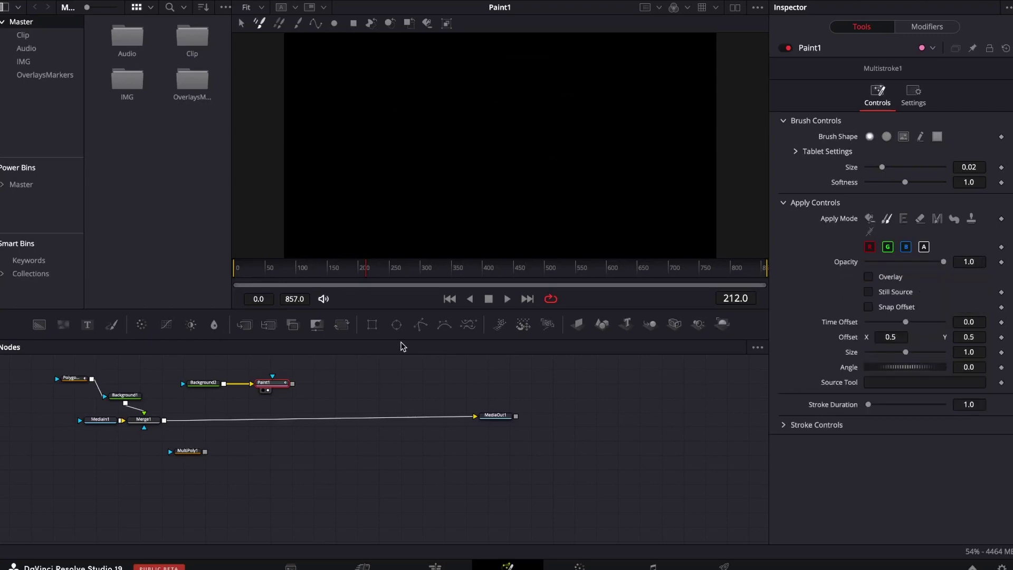
- Paint three separate white curved lines with the Stroke tool at brush size 0.02 and show the Paint node's stroke modifiers
{"action": "left_click", "coordinate": [298, 23]}
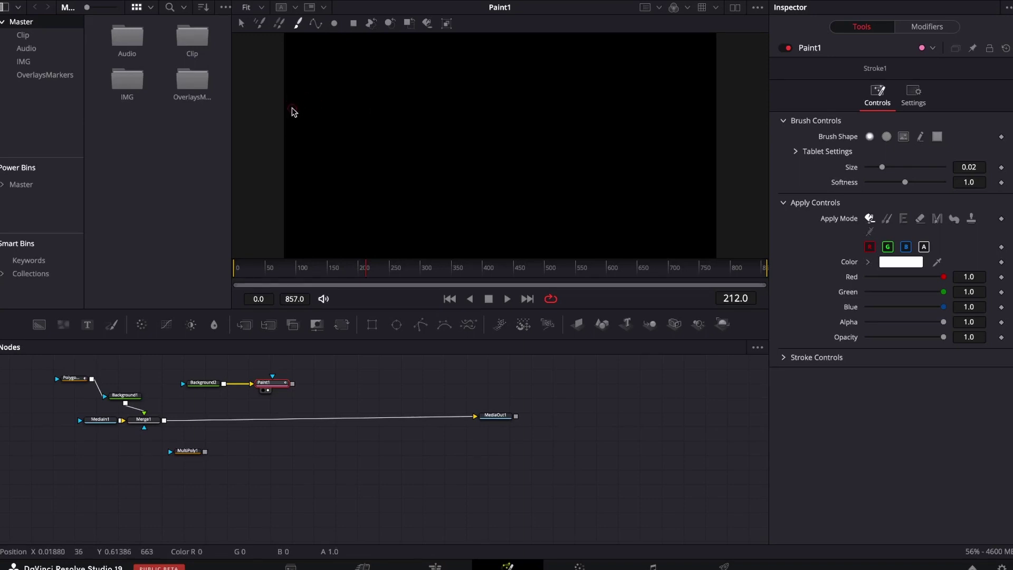
{"action": "left_click_drag", "start_coordinate": [294, 110], "coordinate": [576, 83]}
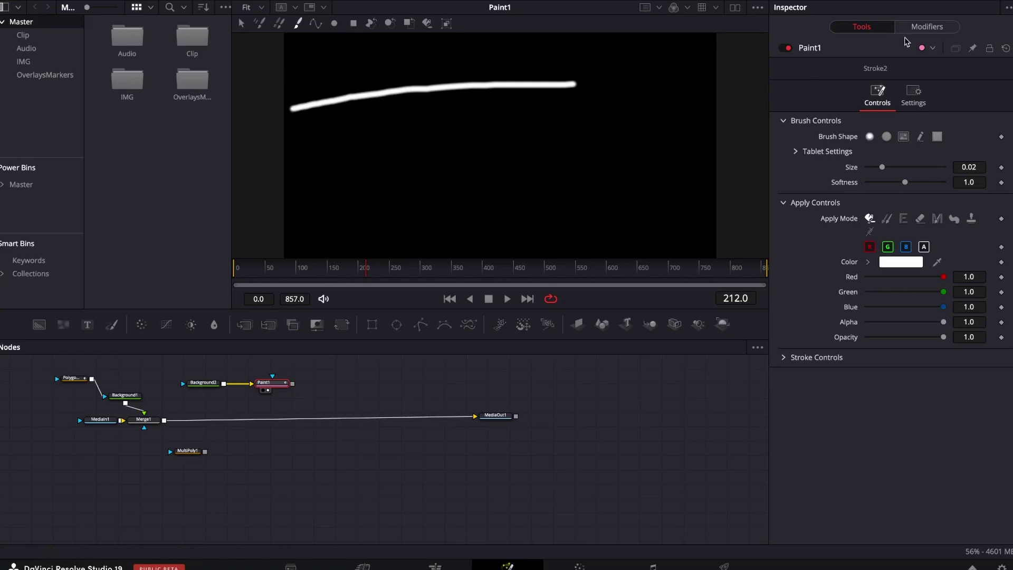
{"action": "left_click", "coordinate": [927, 27]}
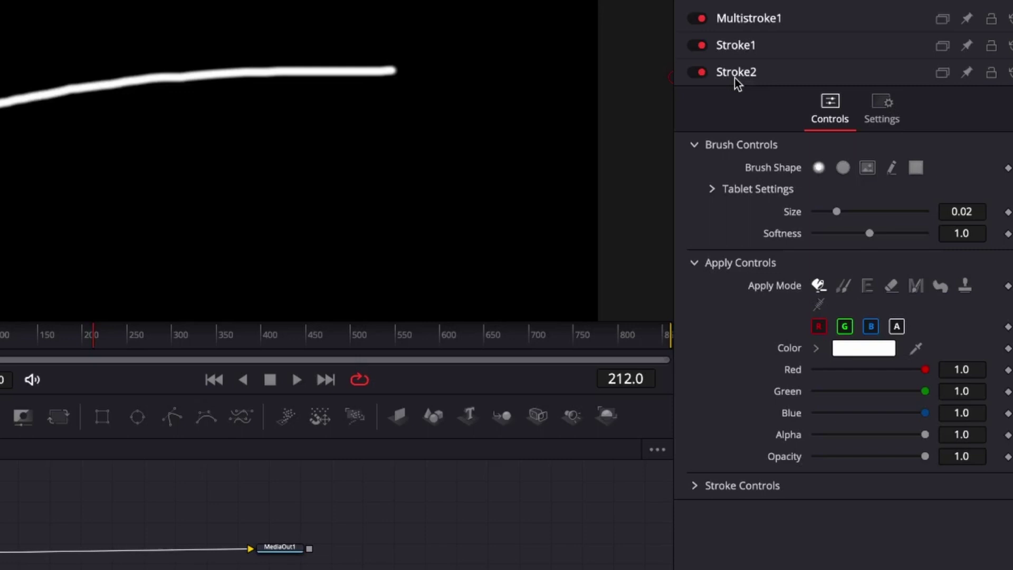
{"action": "left_click_drag", "start_coordinate": [648, 125], "coordinate": [649, 123]}
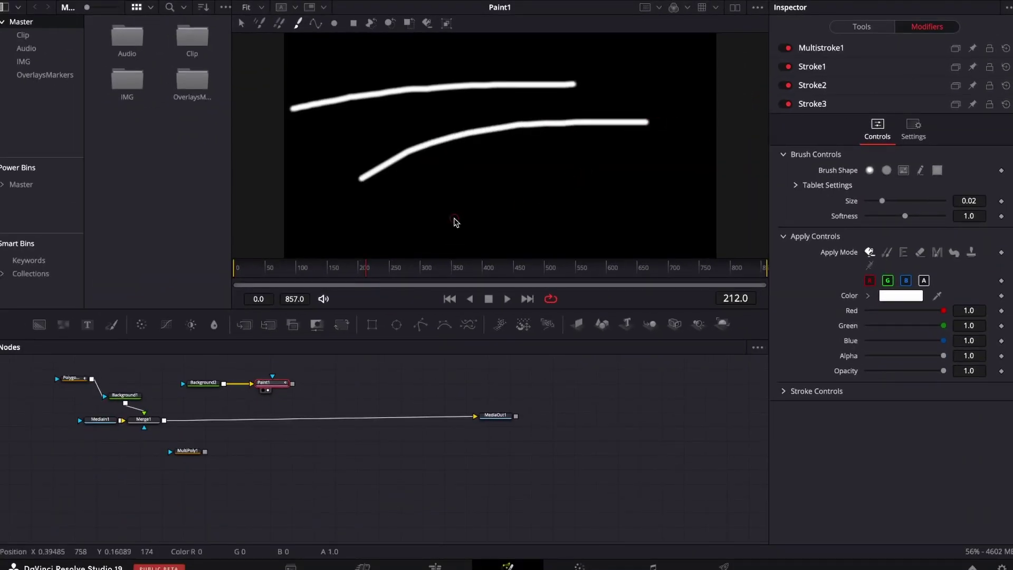
{"action": "mouse_move", "coordinate": [454, 217]}
{"action": "left_mouse_down"}
{"action": "mouse_move", "coordinate": [628, 146]}
{"action": "mouse_move", "coordinate": [682, 144]}
{"action": "left_mouse_up"}
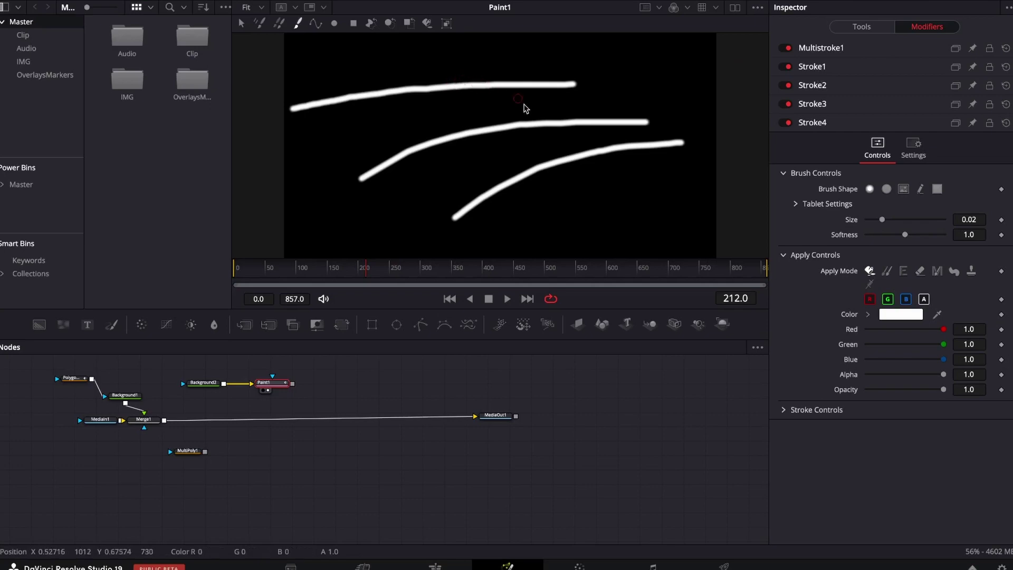
- Recolour Stroke1 turquoise with red 0.458823, green 1.0 and blue 0.913725, and set its brush size to 0.0276
{"action": "left_click", "coordinate": [820, 64]}
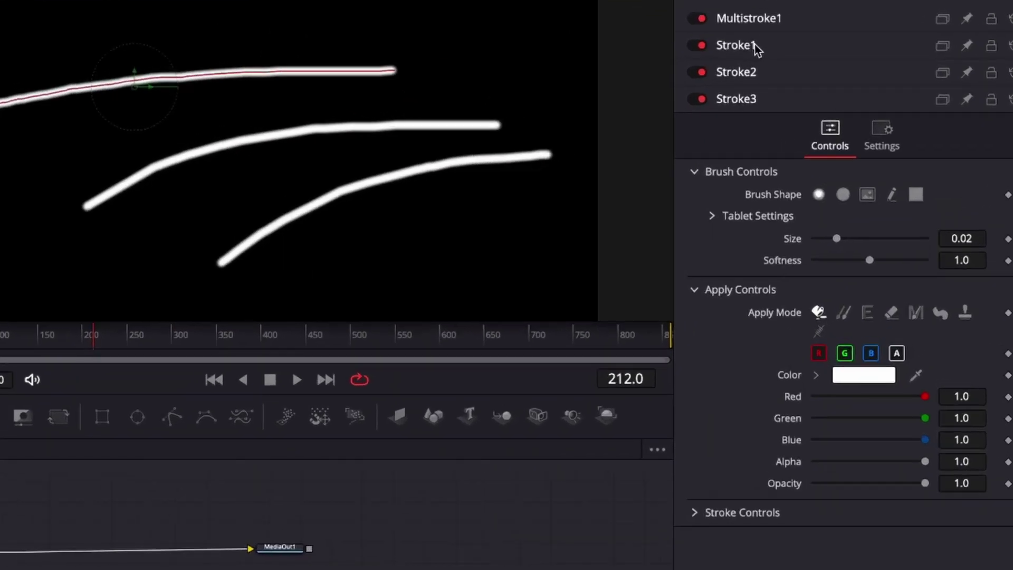
{"action": "left_click", "coordinate": [734, 47]}
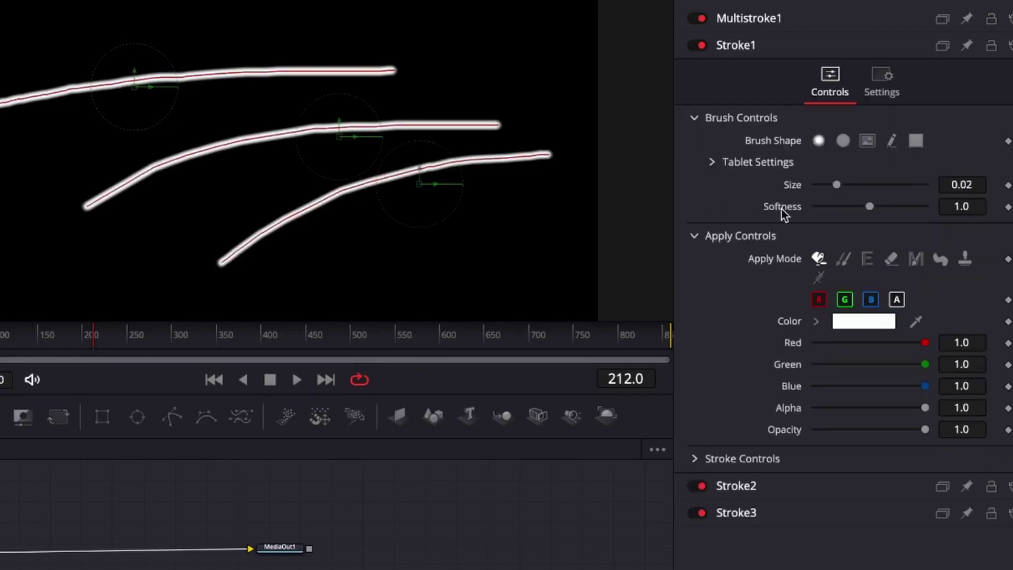
{"action": "mouse_move", "coordinate": [837, 186]}
{"action": "left_mouse_down"}
{"action": "mouse_move", "coordinate": [874, 185]}
{"action": "mouse_move", "coordinate": [827, 185]}
{"action": "left_mouse_up"}
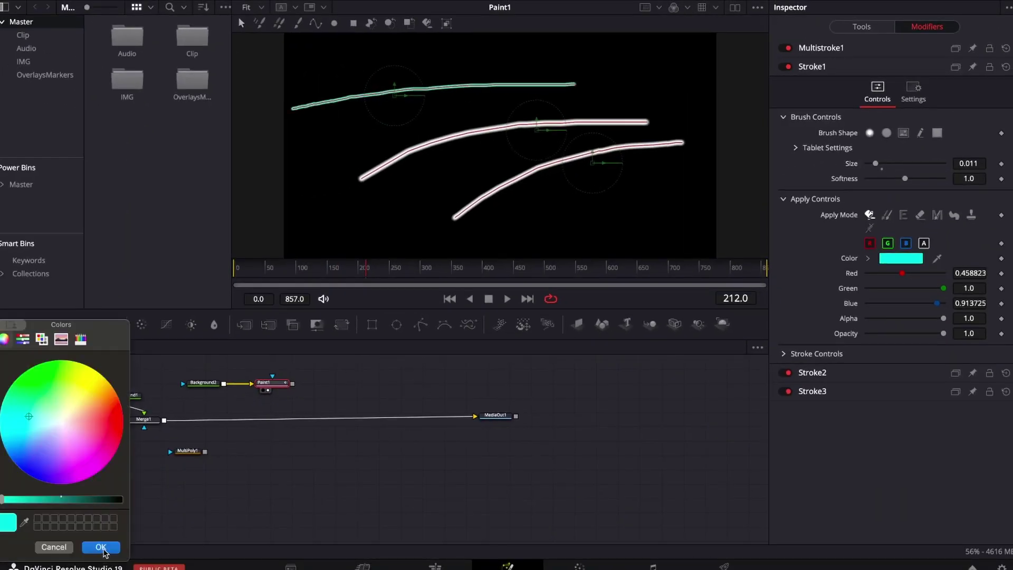
{"action": "left_click", "coordinate": [103, 548]}
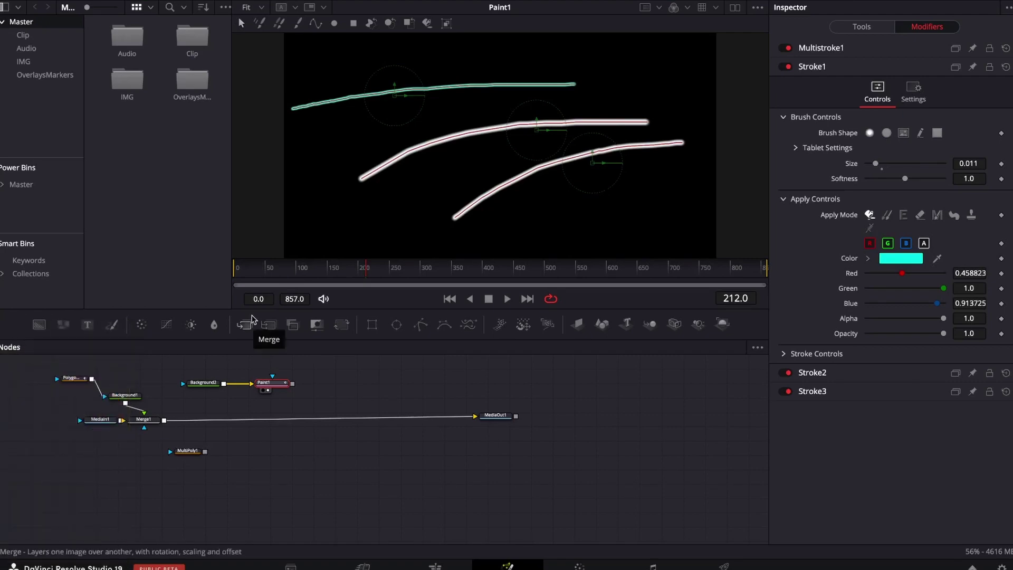
{"action": "left_click_drag", "start_coordinate": [875, 163], "coordinate": [888, 164]}
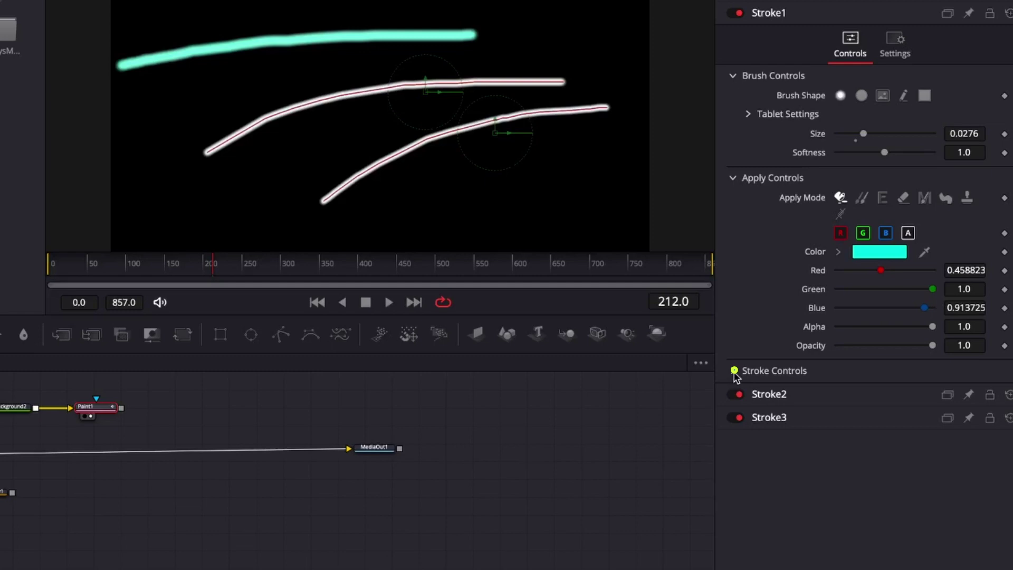
- Set Stroke1's spacing to 0.819 so it becomes dotted, and make its path editable
{"action": "left_click", "coordinate": [734, 371]}
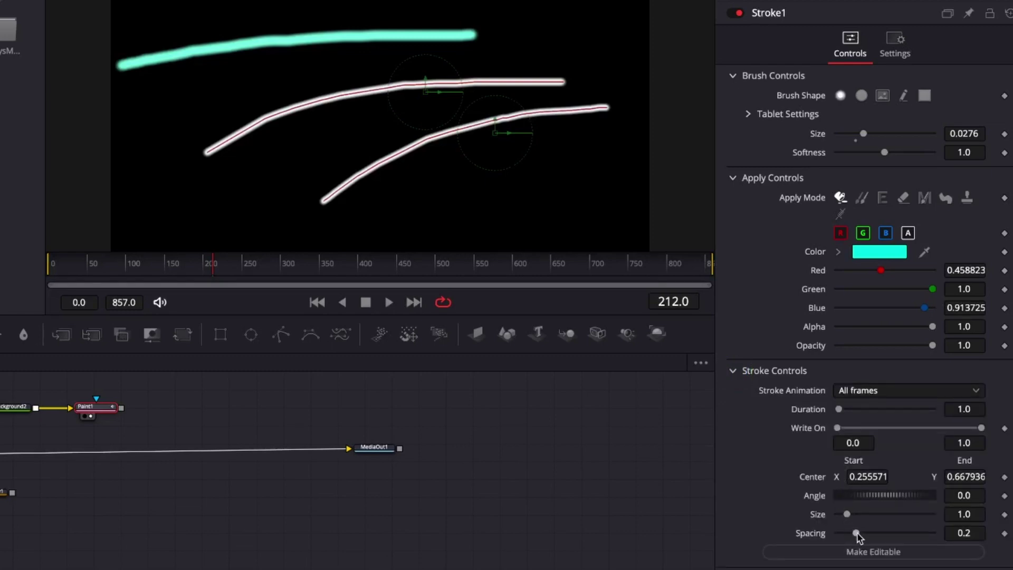
{"action": "left_click_drag", "start_coordinate": [857, 534], "coordinate": [916, 533]}
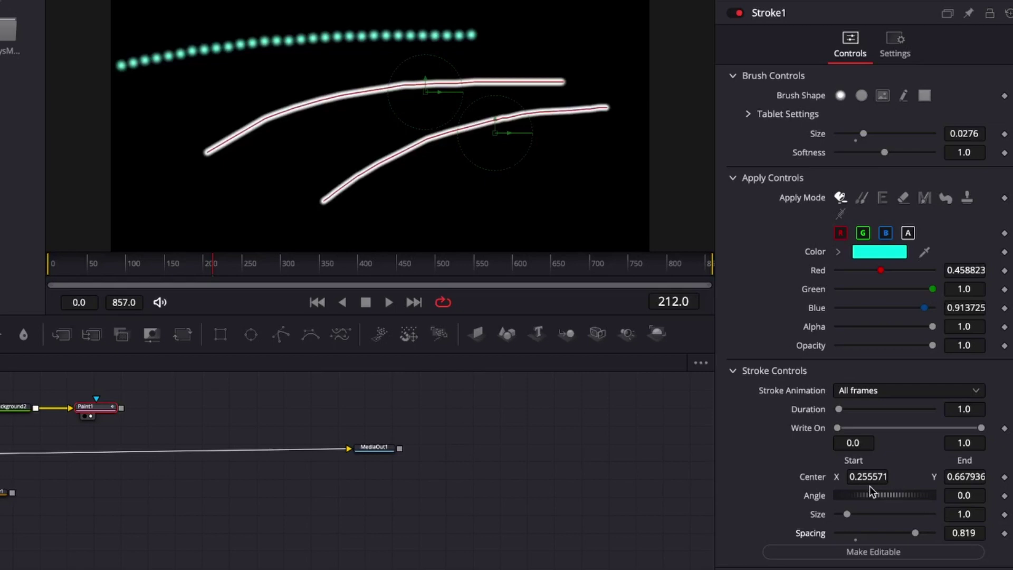
{"action": "left_click", "coordinate": [868, 551]}
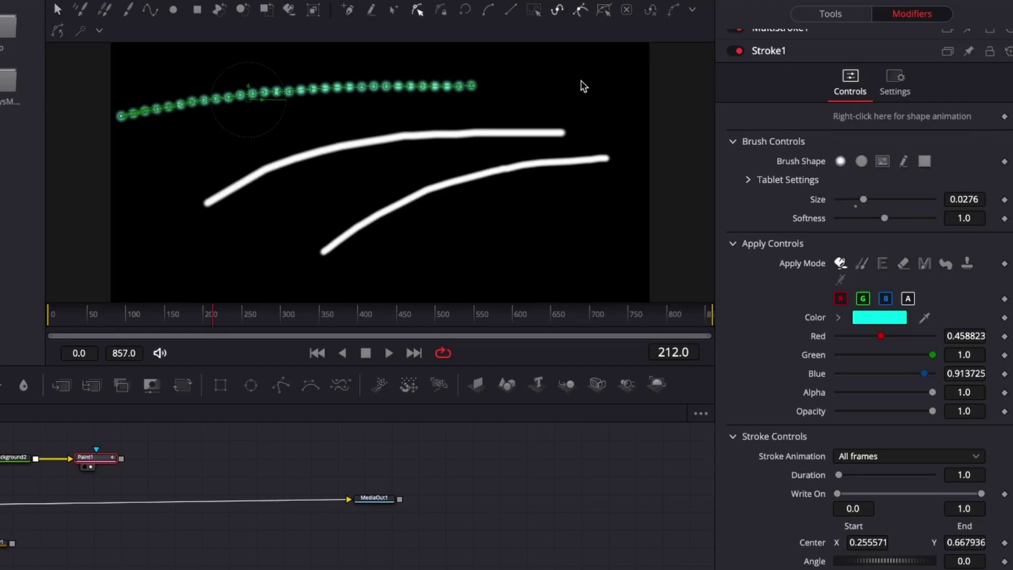
- Reshape the dotted stroke by extending its right end, pulling several middle points down and moving its left end point toward the centre
{"action": "left_click_drag", "start_coordinate": [474, 89], "coordinate": [522, 113]}
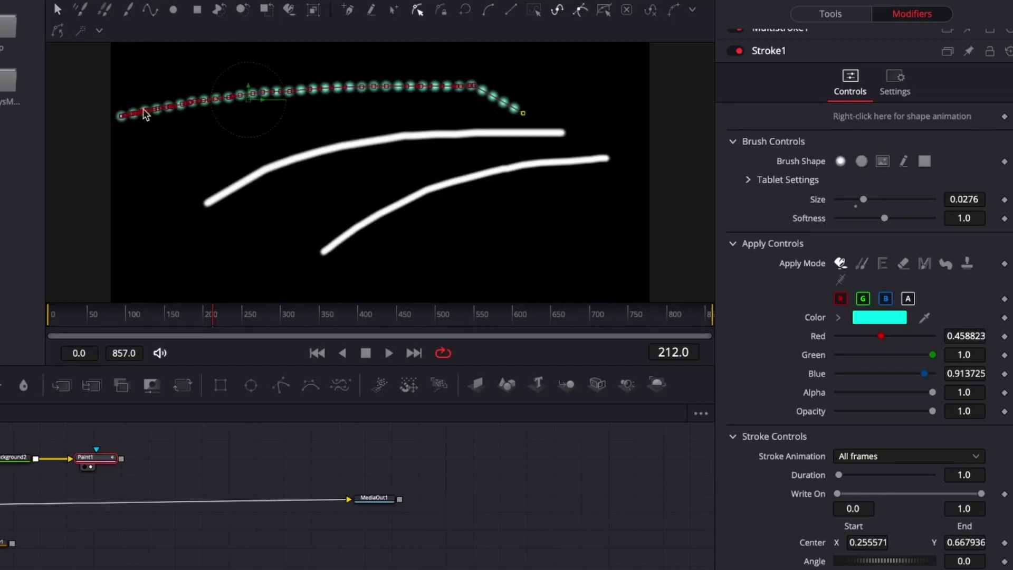
{"action": "left_click_drag", "start_coordinate": [522, 113], "coordinate": [565, 108]}
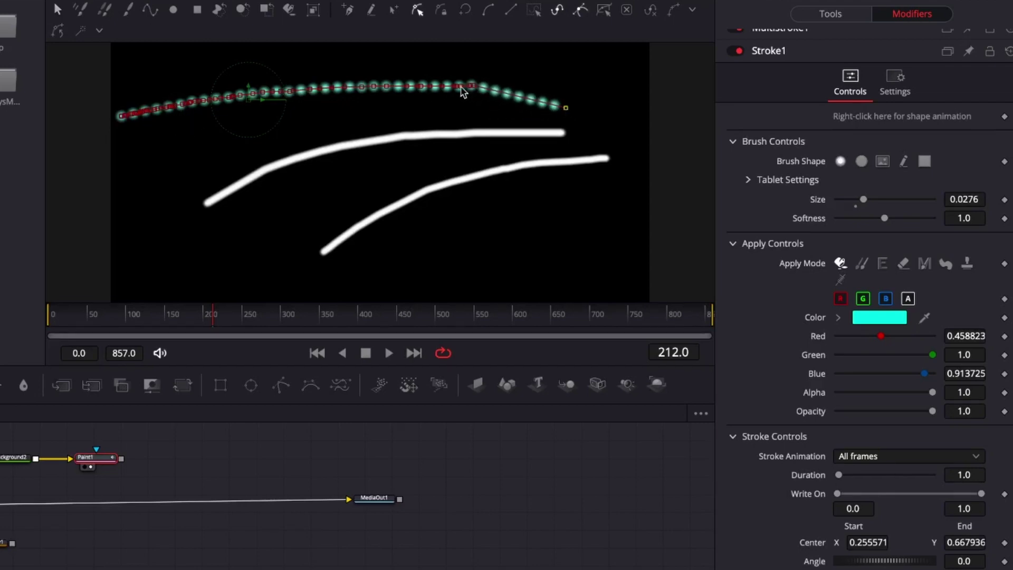
{"action": "mouse_move", "coordinate": [457, 87]}
{"action": "left_mouse_down"}
{"action": "mouse_move", "coordinate": [458, 113]}
{"action": "mouse_move", "coordinate": [460, 103]}
{"action": "mouse_move", "coordinate": [492, 127]}
{"action": "left_mouse_up"}
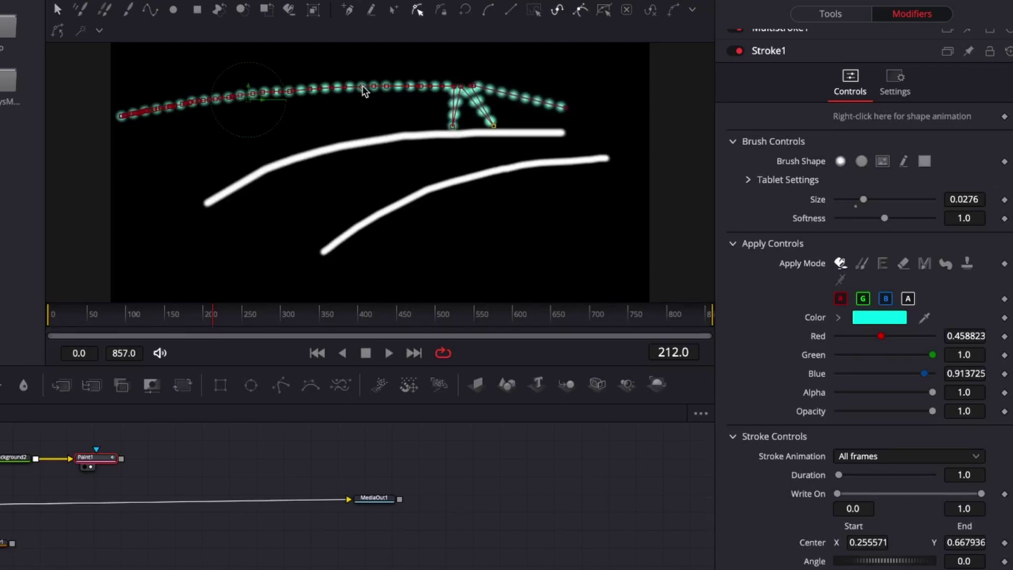
{"action": "left_click_drag", "start_coordinate": [356, 87], "coordinate": [342, 138]}
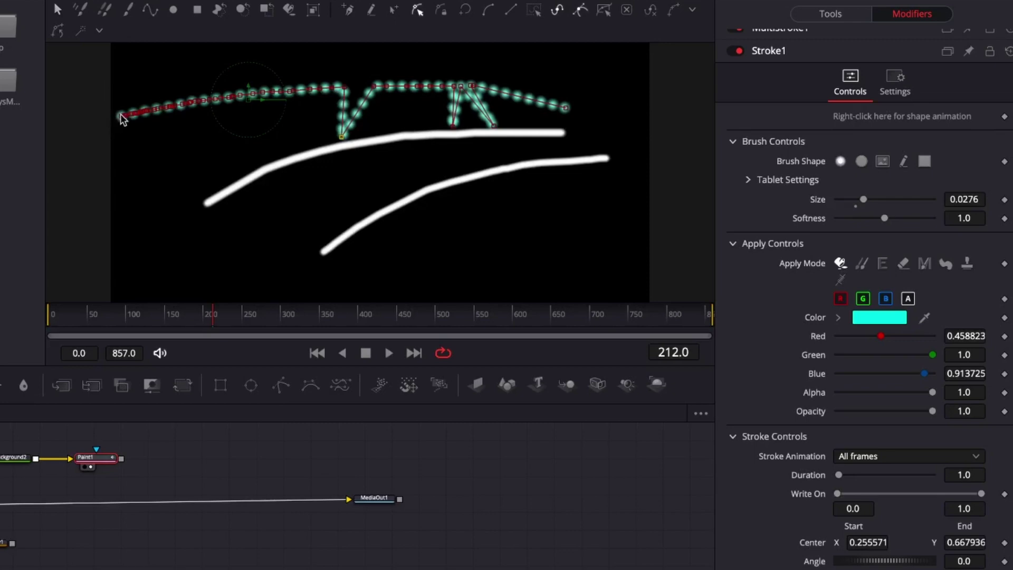
{"action": "mouse_move", "coordinate": [121, 114]}
{"action": "left_mouse_down"}
{"action": "mouse_move", "coordinate": [295, 168]}
{"action": "mouse_move", "coordinate": [433, 176]}
{"action": "left_mouse_up"}
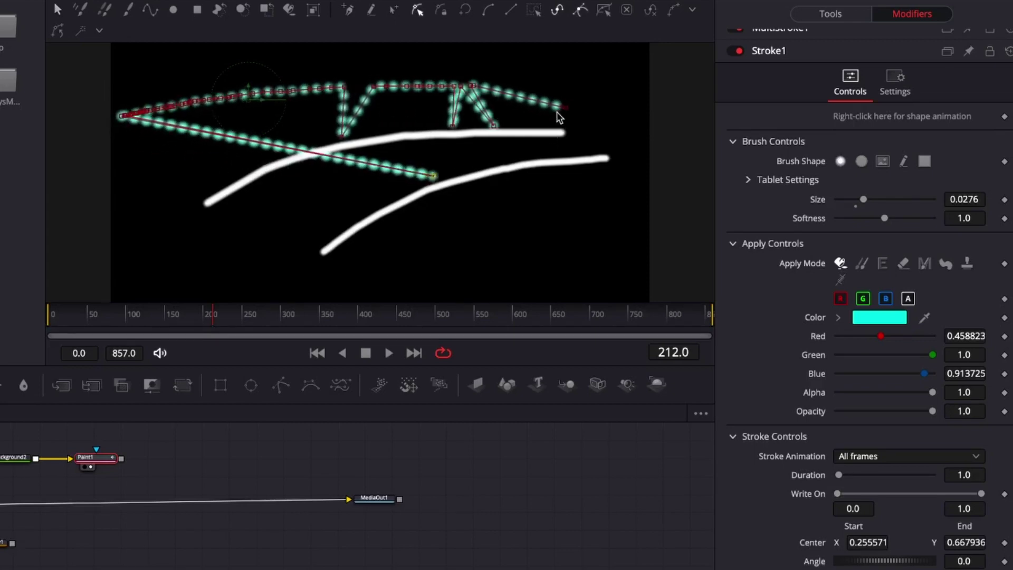
- Extend the dotted stroke from its right end by adding five zigzag points to its path
{"action": "left_click_drag", "start_coordinate": [563, 108], "coordinate": [447, 179]}
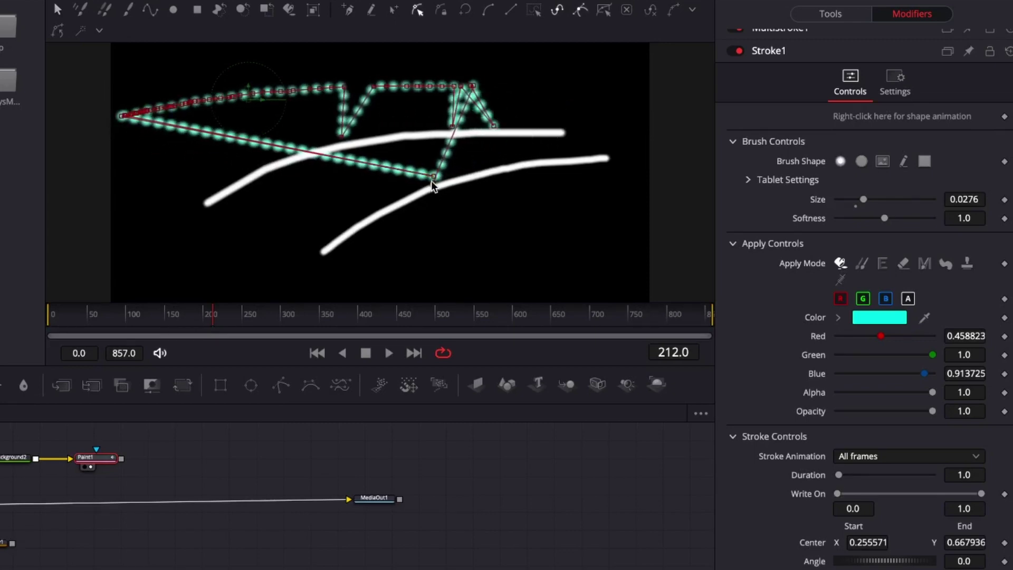
{"action": "key", "text": "ctrl+z"}
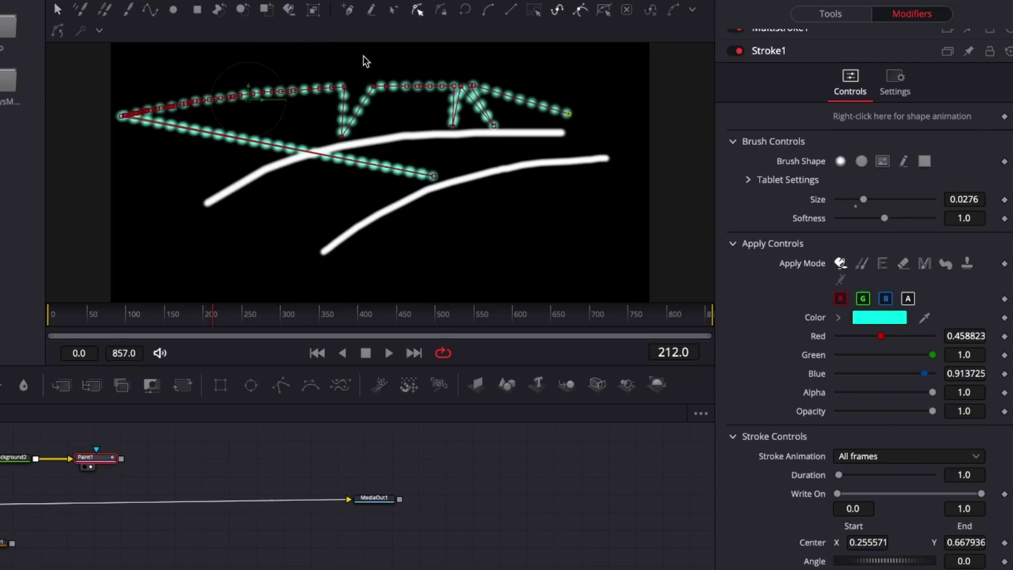
{"action": "left_click", "coordinate": [347, 9]}
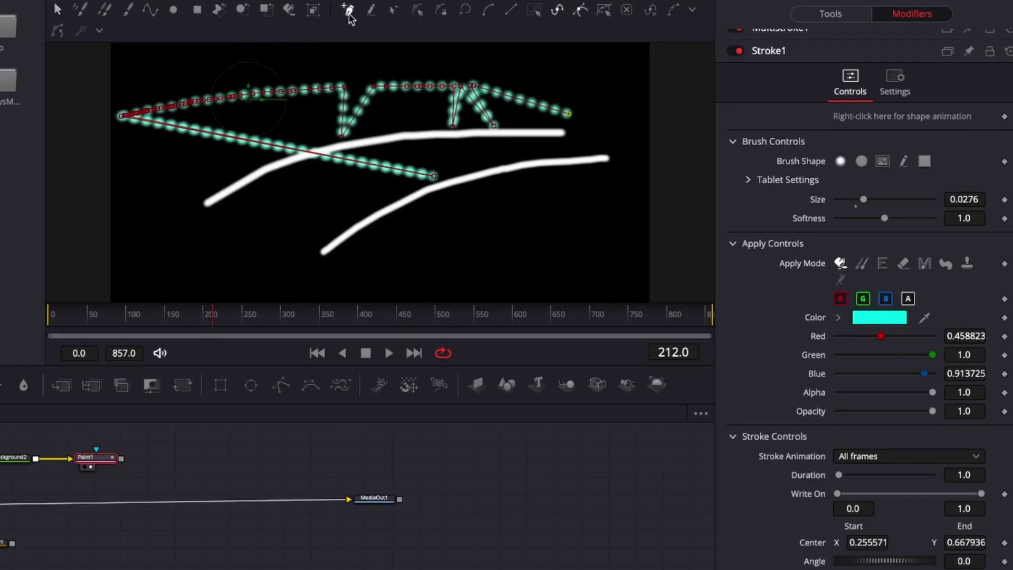
{"action": "left_click", "coordinate": [485, 160]}
{"action": "left_click", "coordinate": [520, 195]}
{"action": "left_click", "coordinate": [608, 210]}
{"action": "left_click", "coordinate": [612, 105]}
{"action": "right_click", "coordinate": [565, 68]}
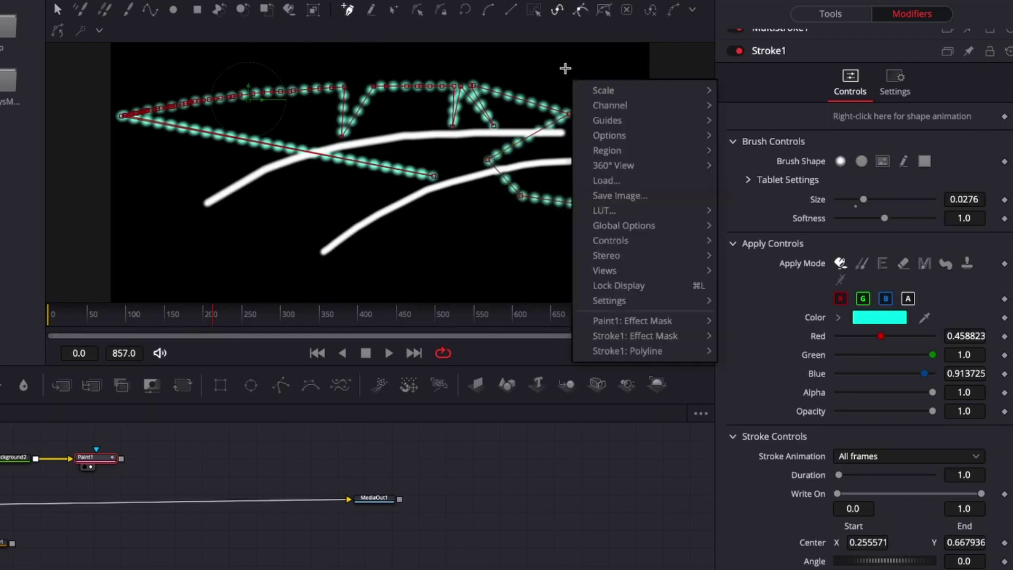
{"action": "left_click", "coordinate": [446, 222]}
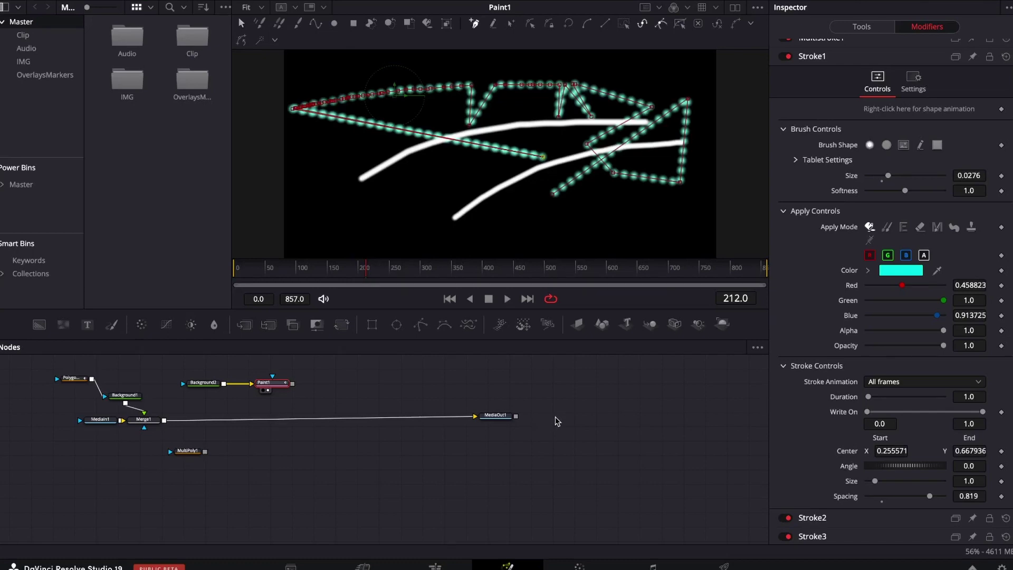
- Delete every node except MediaOut1 and add a Background node connected to MediaOut1
{"action": "left_click_drag", "start_coordinate": [312, 375], "coordinate": [52, 500]}
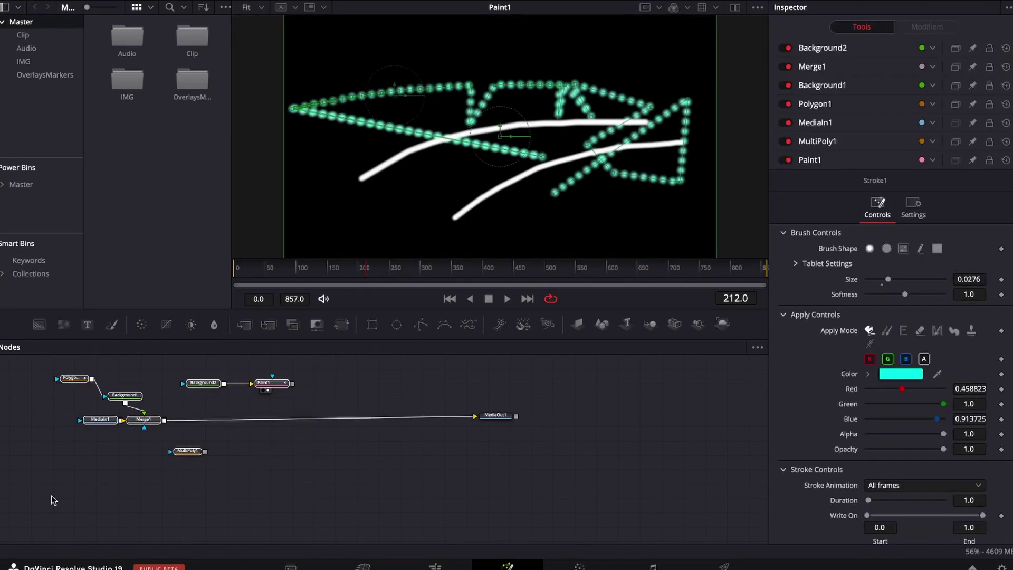
{"action": "key", "text": "Delete"}
{"action": "left_click_drag", "start_coordinate": [39, 325], "coordinate": [475, 416]}
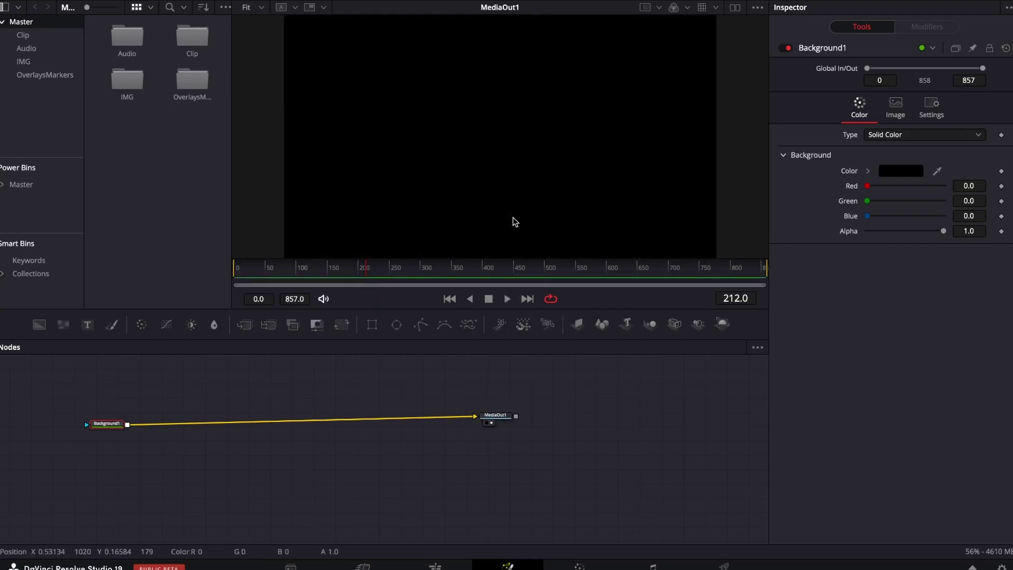
- Add a second Background node above the first and attach a Rectangle mask to it
{"action": "left_click_drag", "start_coordinate": [39, 324], "coordinate": [176, 386]}
{"action": "left_click", "coordinate": [371, 324]}
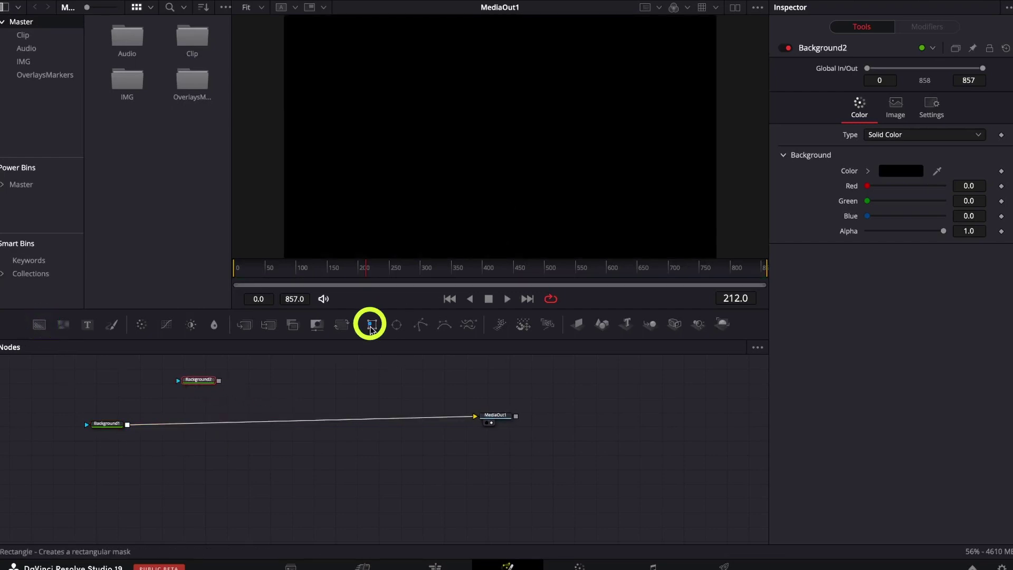
{"action": "left_click", "coordinate": [372, 325]}
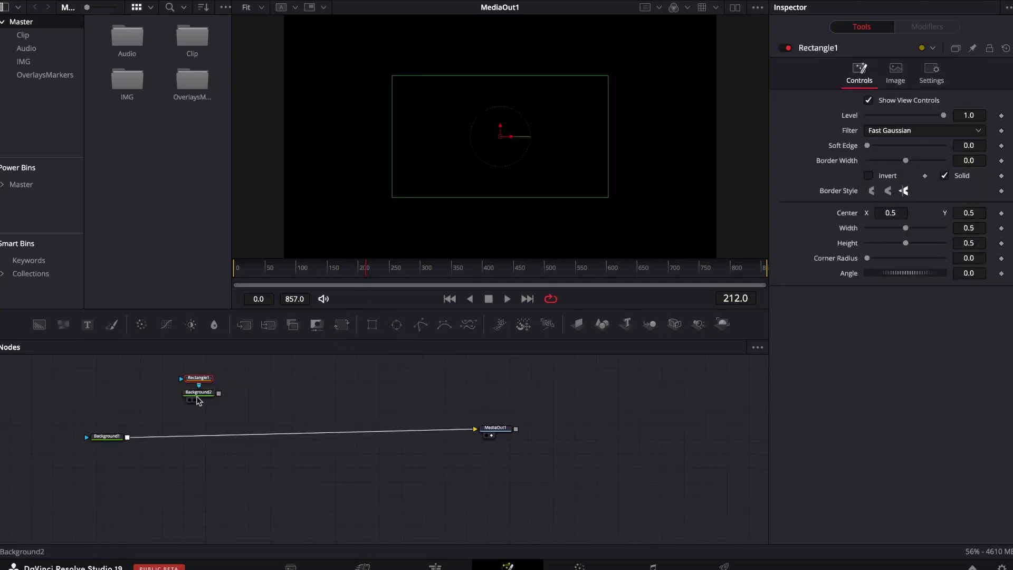
- Recolour Background2 turquoise with red 0.117647, green 1.0 and blue 0.968627, and merge it over Background1
{"action": "left_click_drag", "start_coordinate": [202, 395], "coordinate": [203, 409]}
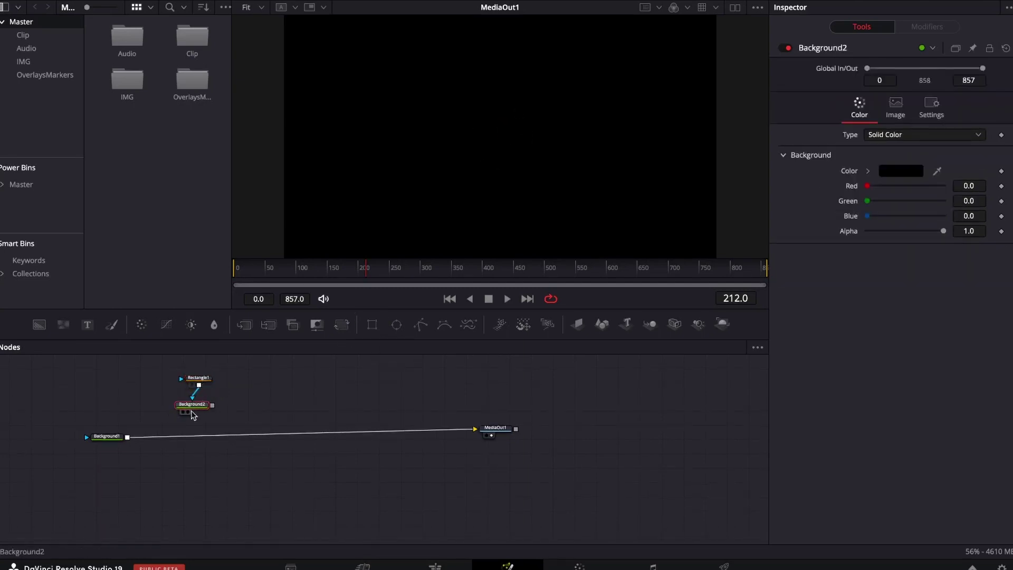
{"action": "left_click", "coordinate": [193, 406]}
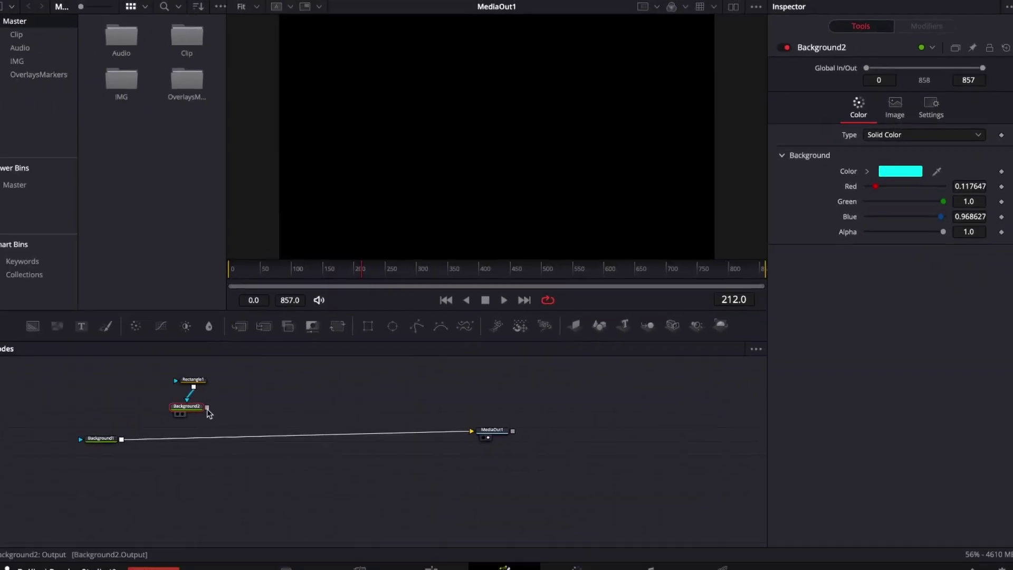
{"action": "left_click_drag", "start_coordinate": [193, 412], "coordinate": [168, 438]}
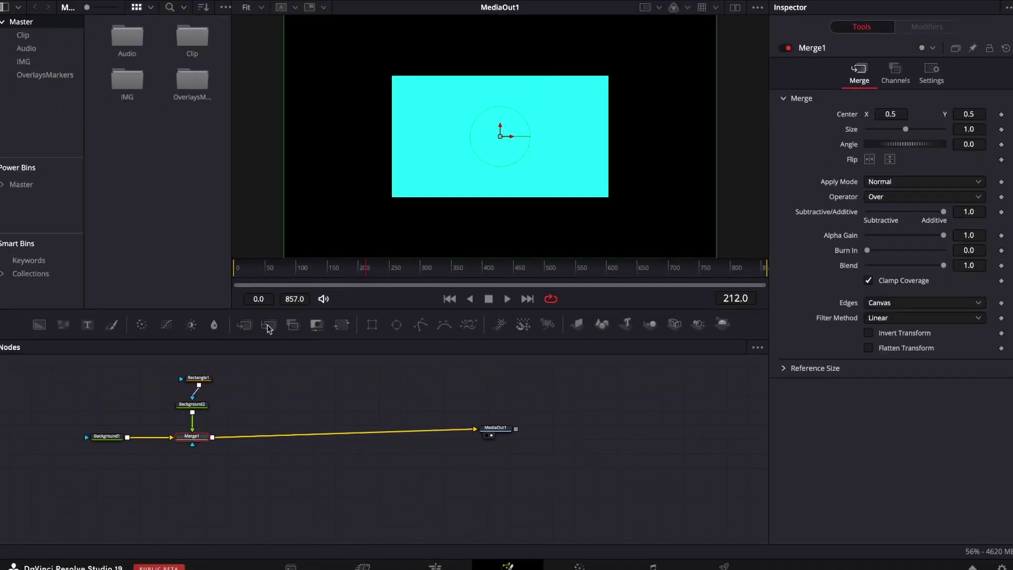
- Shrink Rectangle1 to width 0.093314 and height 0.173267 near the frame's left edge, and stop previewing its animation
{"action": "left_click", "coordinate": [194, 380]}
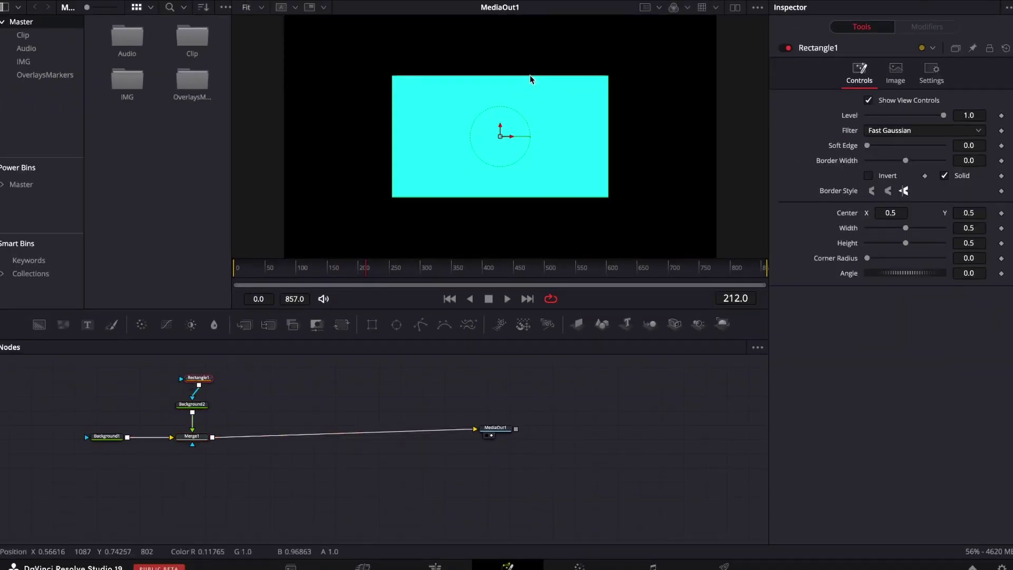
{"action": "left_click_drag", "start_coordinate": [530, 75], "coordinate": [347, 144]}
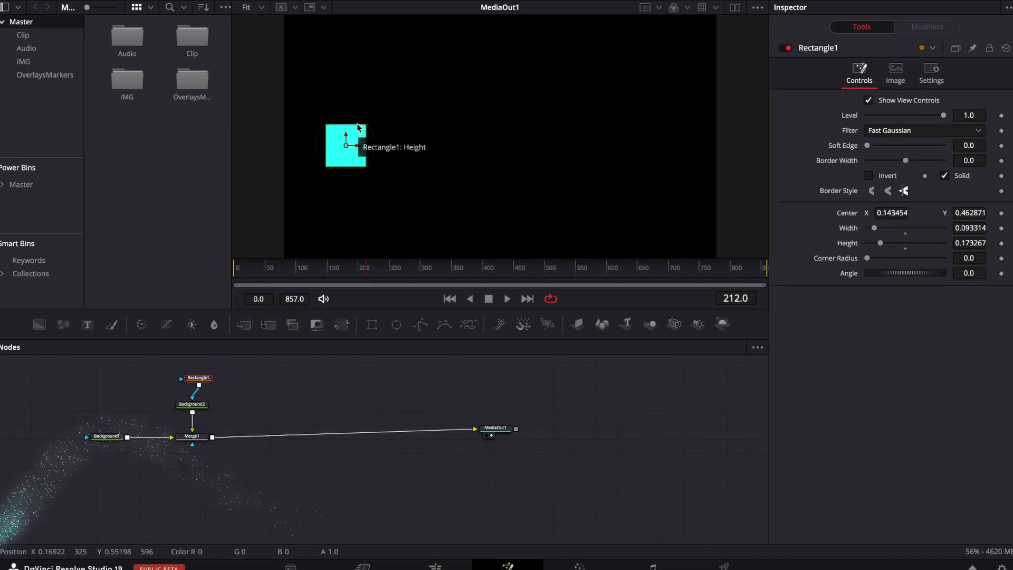
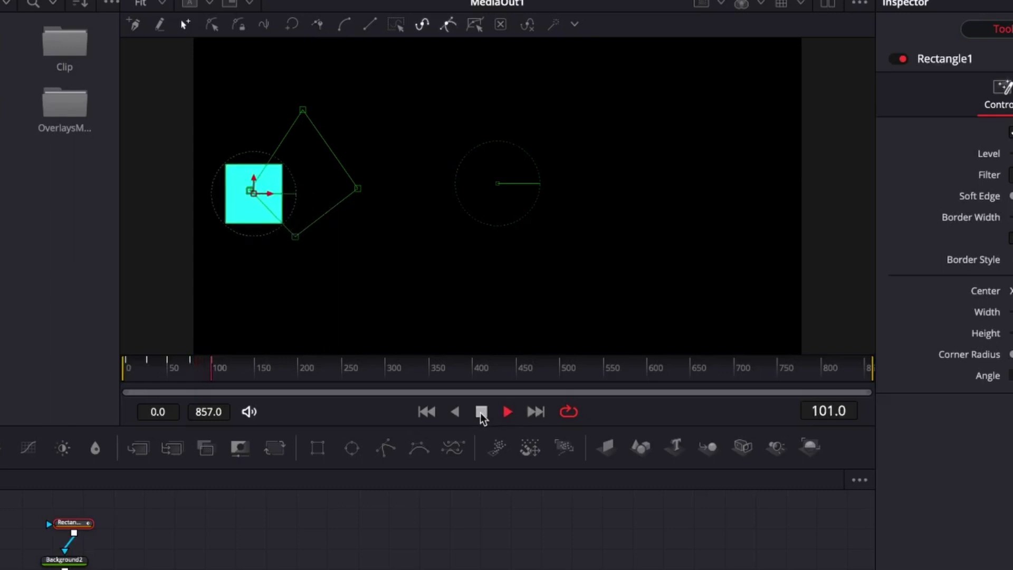
{"action": "left_click", "coordinate": [481, 411]}
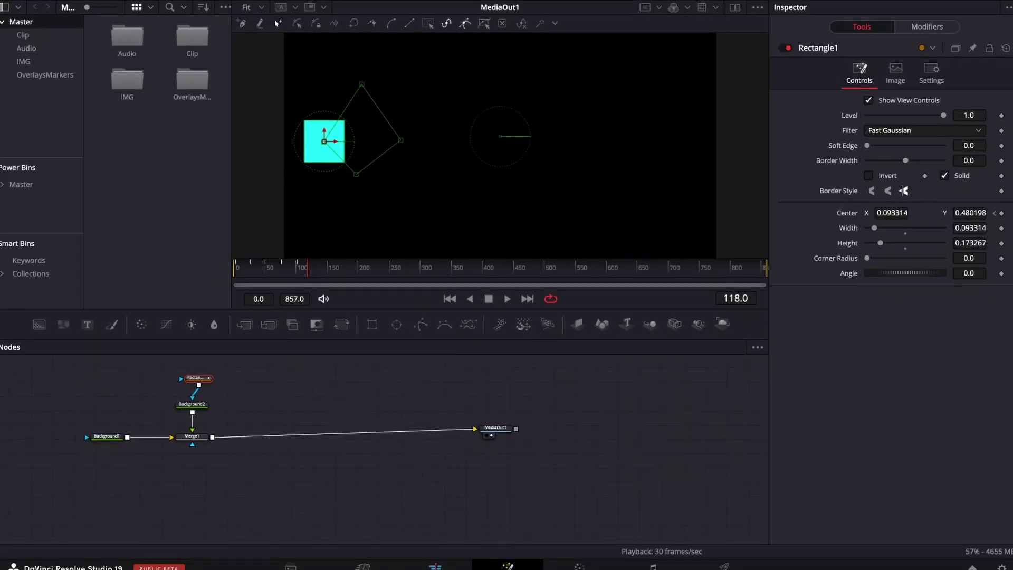
- On the Edit page, duplicate the Adjustment Clip on Video 1 starting at about 01:01:30, and open the copy in Fusion
{"action": "left_click", "coordinate": [437, 566]}
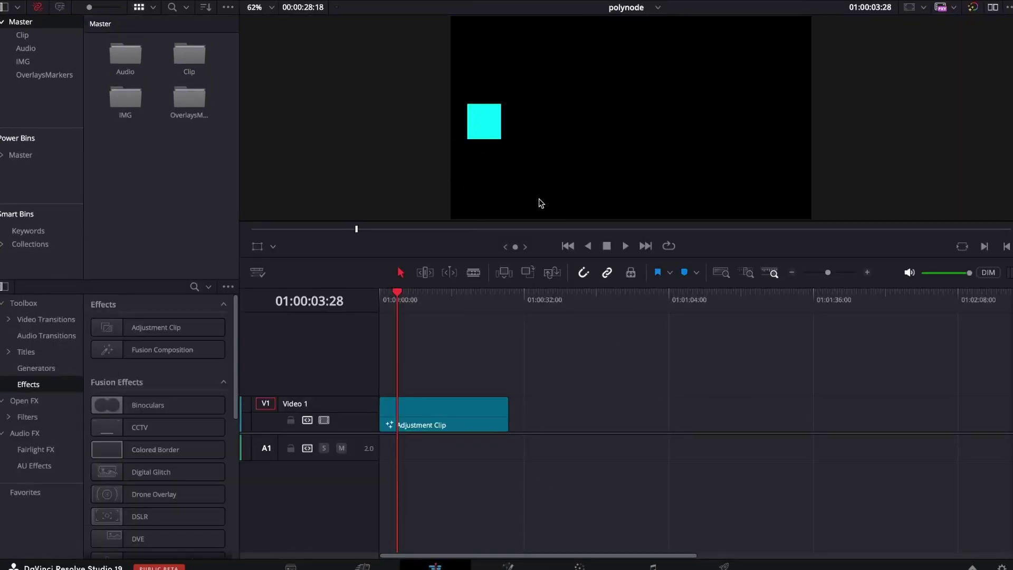
{"action": "left_click_drag", "start_coordinate": [429, 415], "coordinate": [743, 380]}
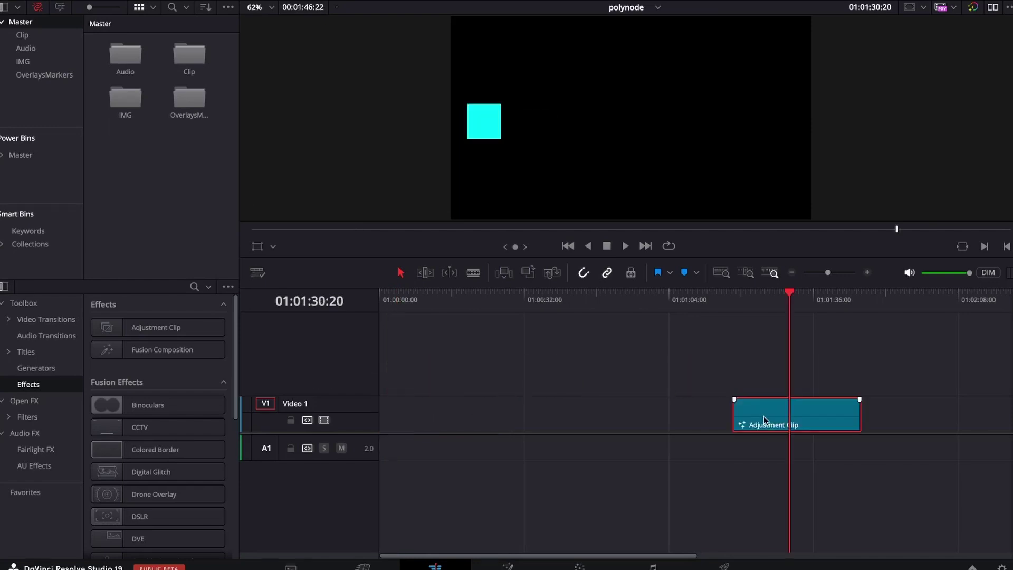
{"action": "key", "text": "ctrl+z"}
{"action": "left_click", "coordinate": [415, 293]}
{"action": "left_click_drag", "start_coordinate": [439, 422], "coordinate": [840, 419]}
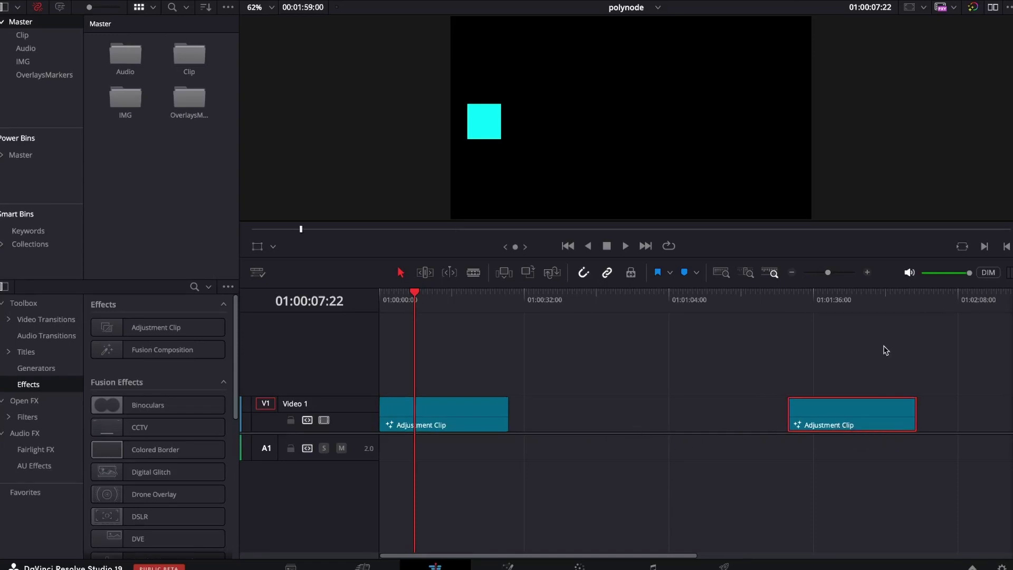
{"action": "left_click", "coordinate": [856, 295]}
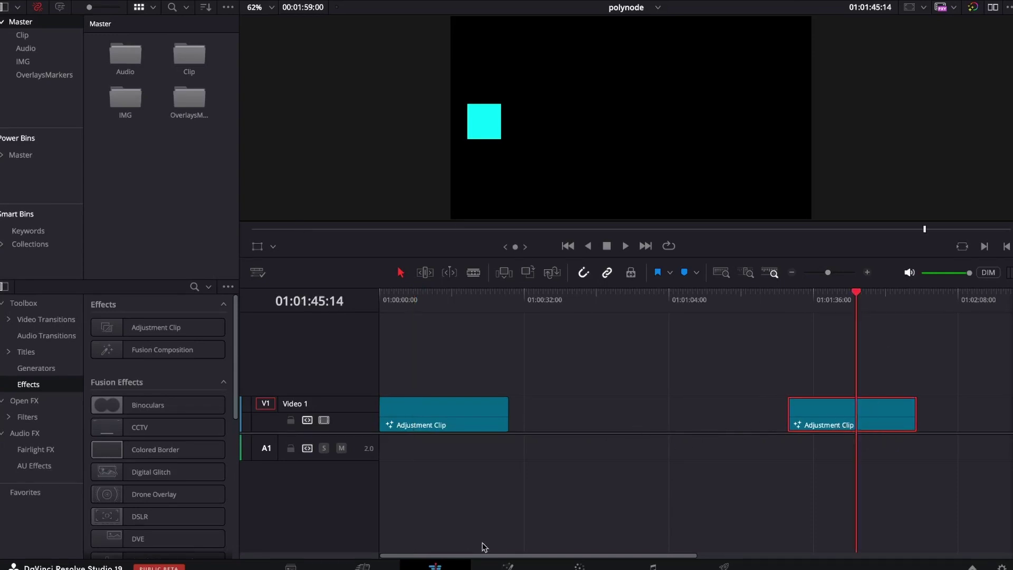
{"action": "left_click", "coordinate": [508, 566]}
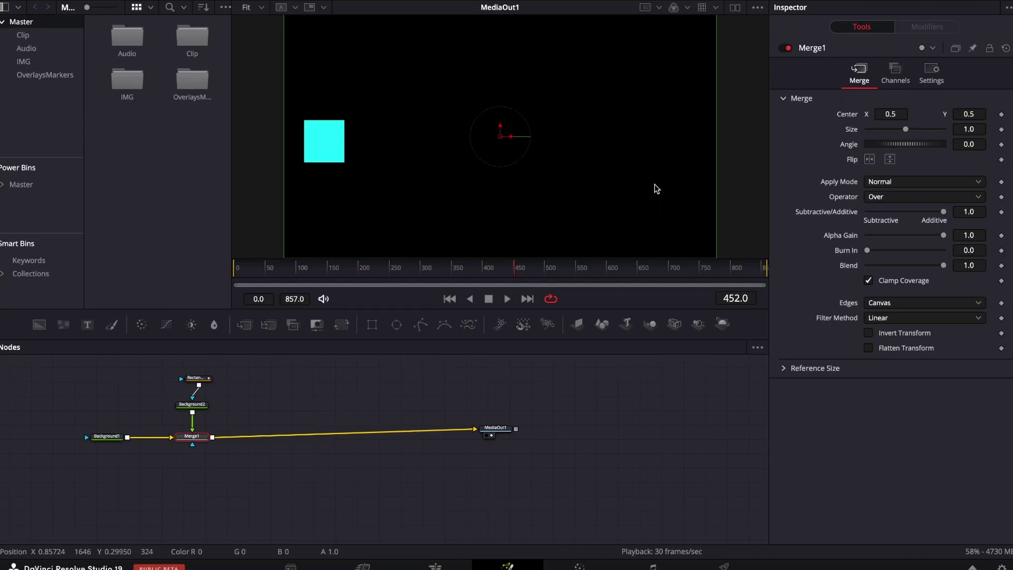
- Move Rectangle1's whole diamond-shaped motion path to the right half of the frame and play the animation from the start
{"action": "left_click", "coordinate": [198, 380]}
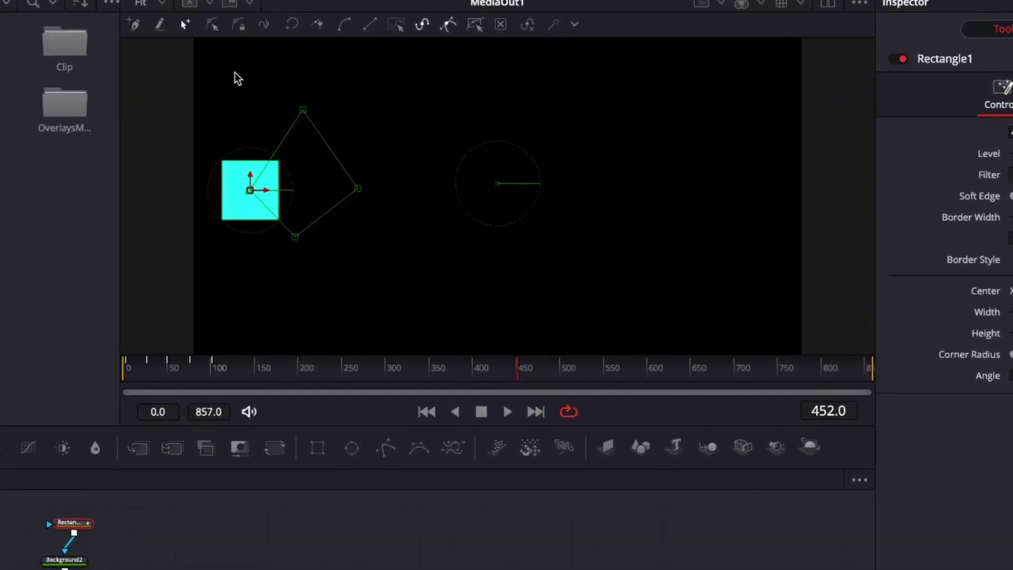
{"action": "left_click_drag", "start_coordinate": [250, 199], "coordinate": [390, 295]}
{"action": "left_click_drag", "start_coordinate": [357, 192], "coordinate": [774, 196]}
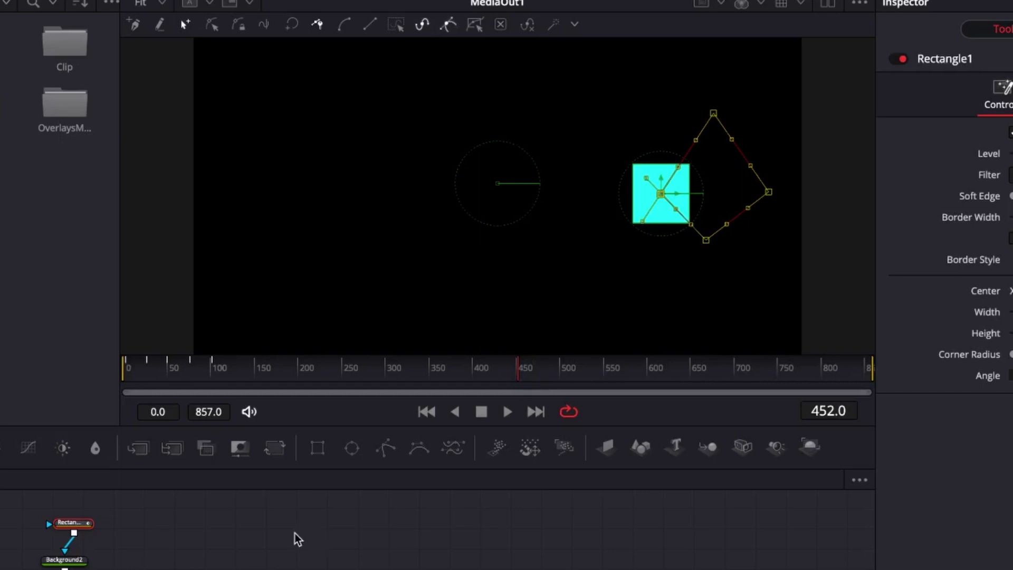
{"action": "key", "text": "Home"}
{"action": "left_click", "coordinate": [508, 411]}
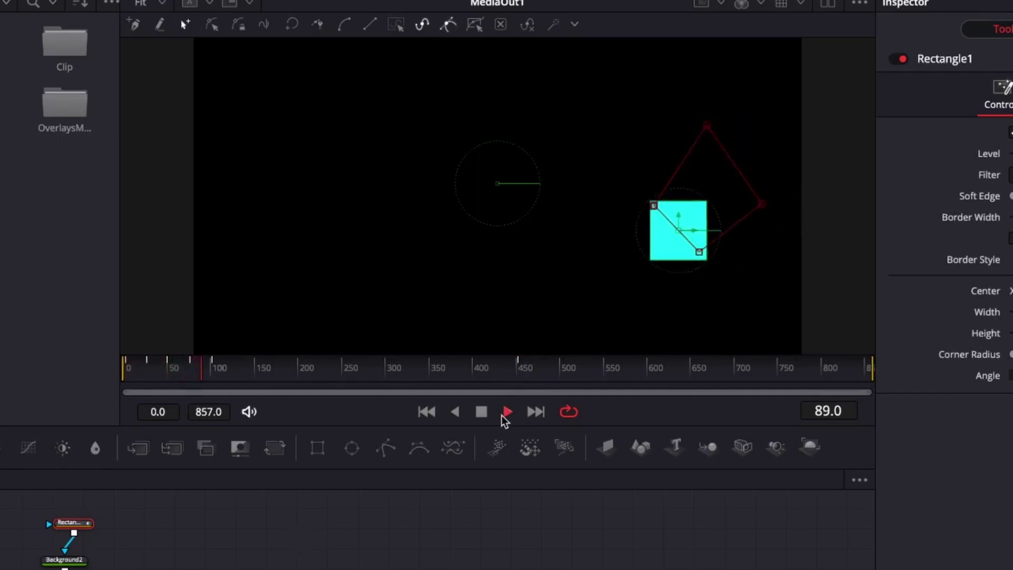
{"action": "left_click", "coordinate": [481, 411]}
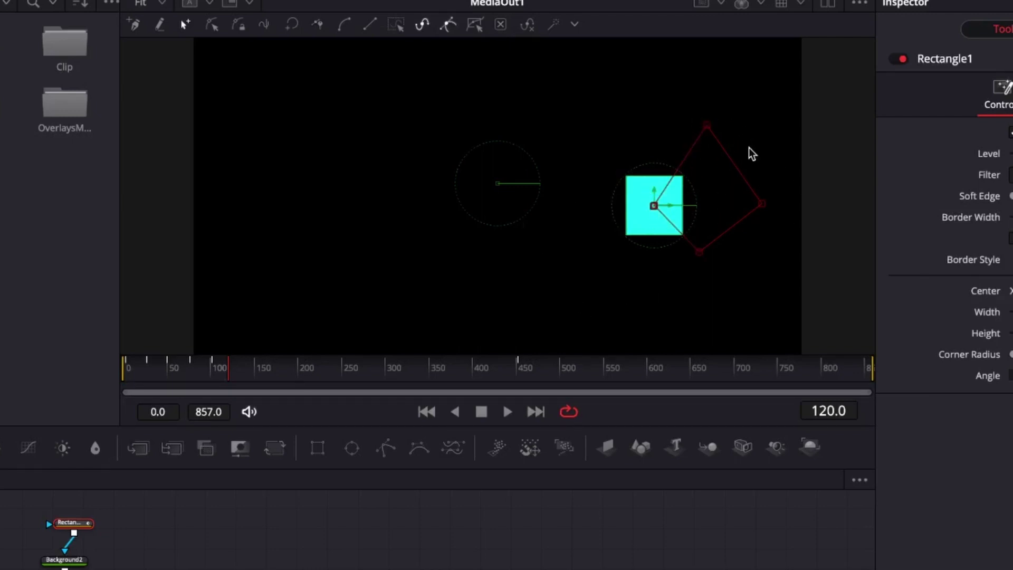
- Smooth all points of Rectangle1's motion path into a rounded curve and play the animation from frame 0
{"action": "left_click_drag", "start_coordinate": [767, 97], "coordinate": [643, 311]}
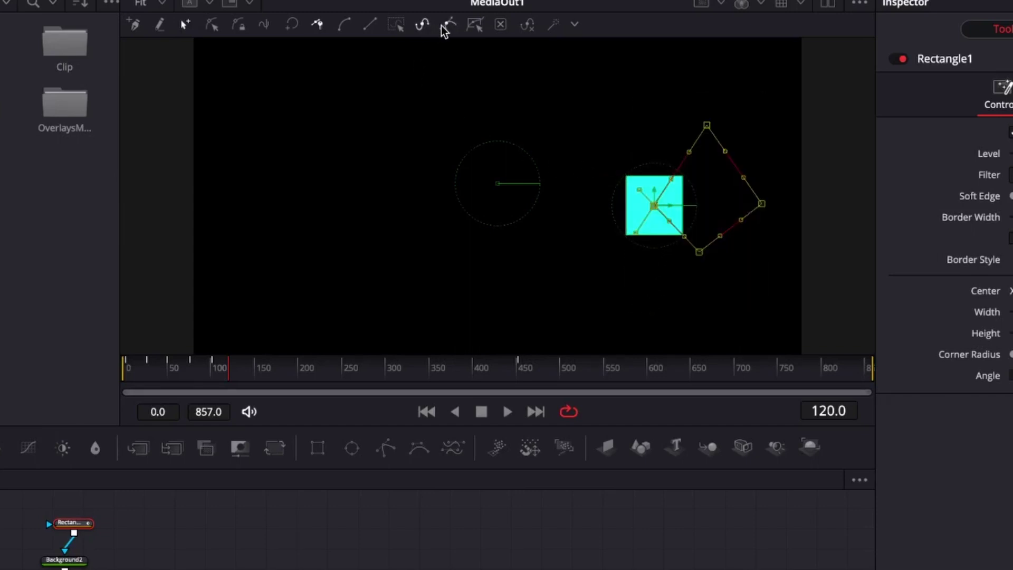
{"action": "left_click", "coordinate": [336, 26]}
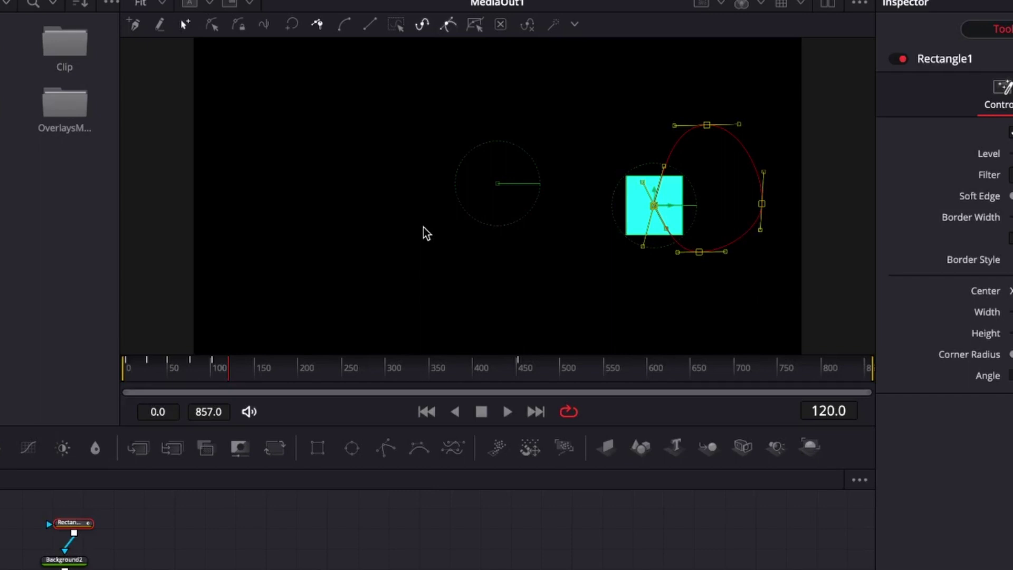
{"action": "left_click_drag", "start_coordinate": [223, 368], "coordinate": [117, 379]}
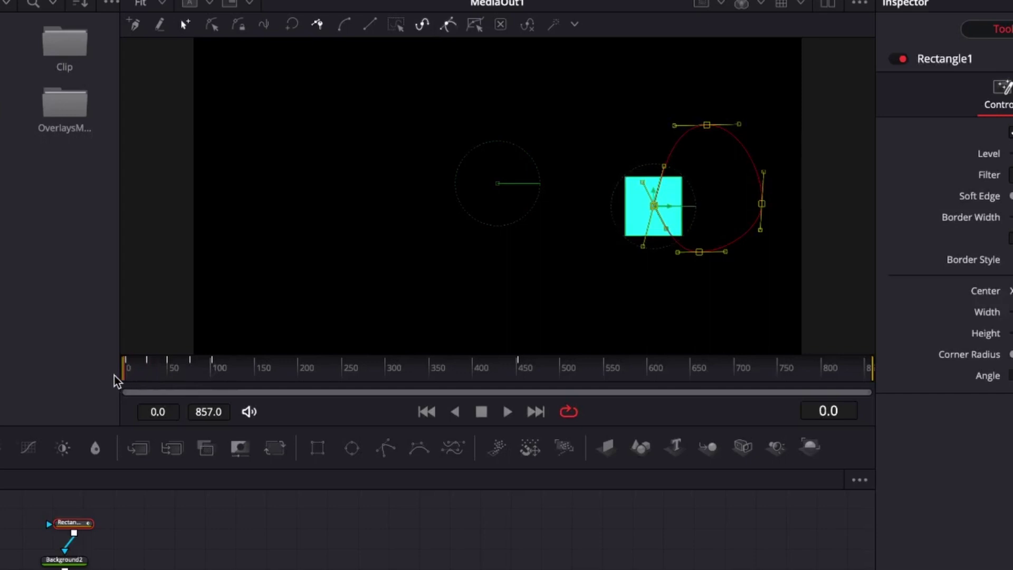
{"action": "left_click", "coordinate": [507, 413]}
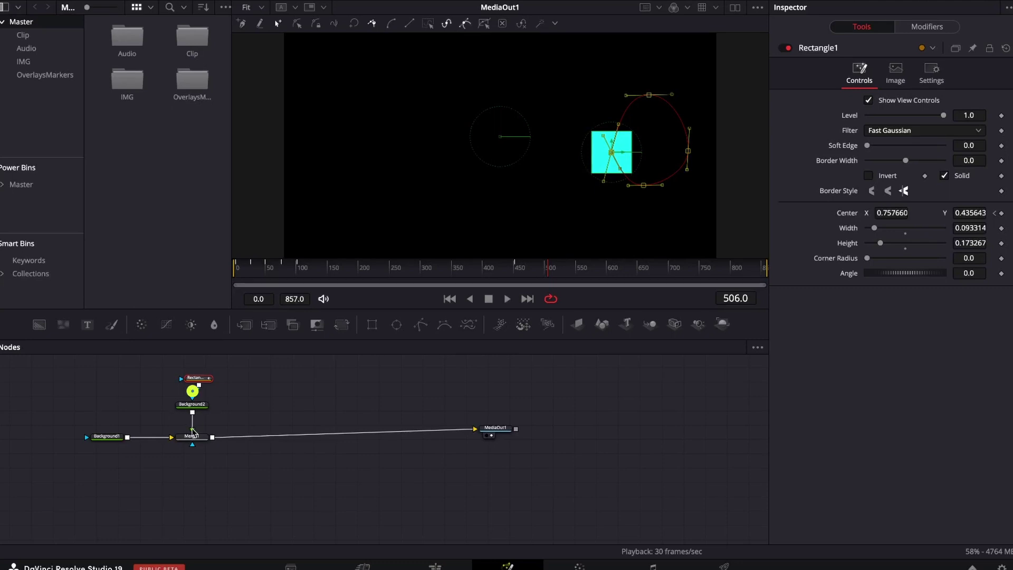
- Delete the Rectangle1 and Background2 nodes and add a pEmitter node above the main node chain
{"action": "left_click", "coordinate": [192, 393], "text": "ctrl"}
{"action": "key", "text": "Delete"}
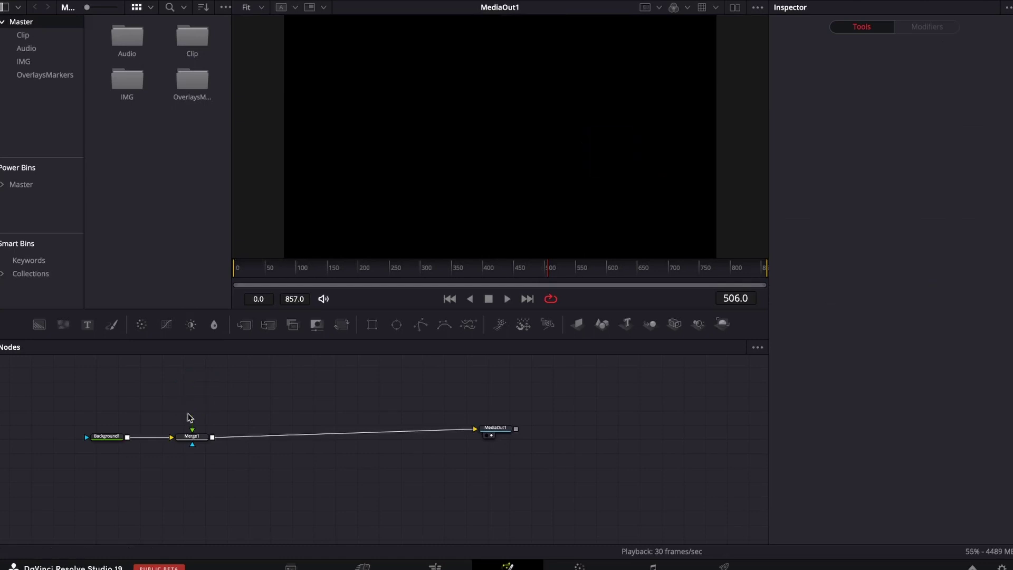
{"action": "left_click", "coordinate": [502, 328]}
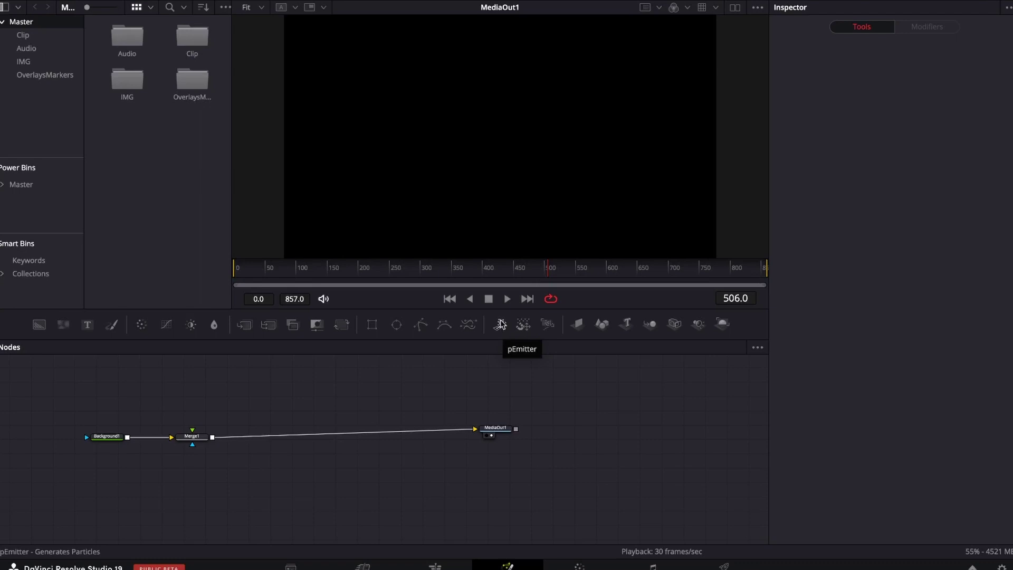
{"action": "left_click_drag", "start_coordinate": [501, 324], "coordinate": [243, 396]}
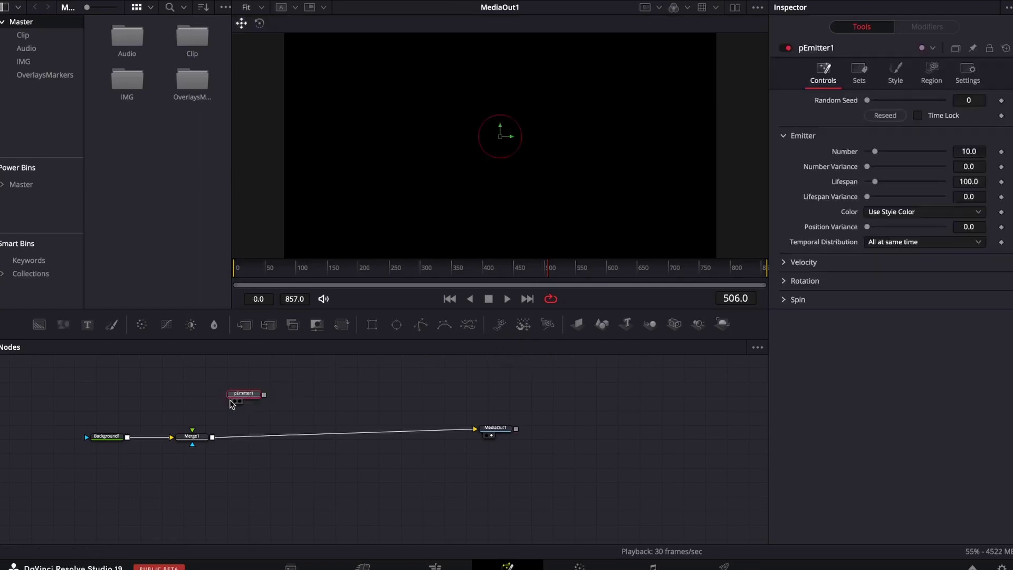
- Connect a pRender node after pEmitter1 and set its Output Mode to 2D
{"action": "left_click_drag", "start_coordinate": [551, 320], "coordinate": [326, 394]}
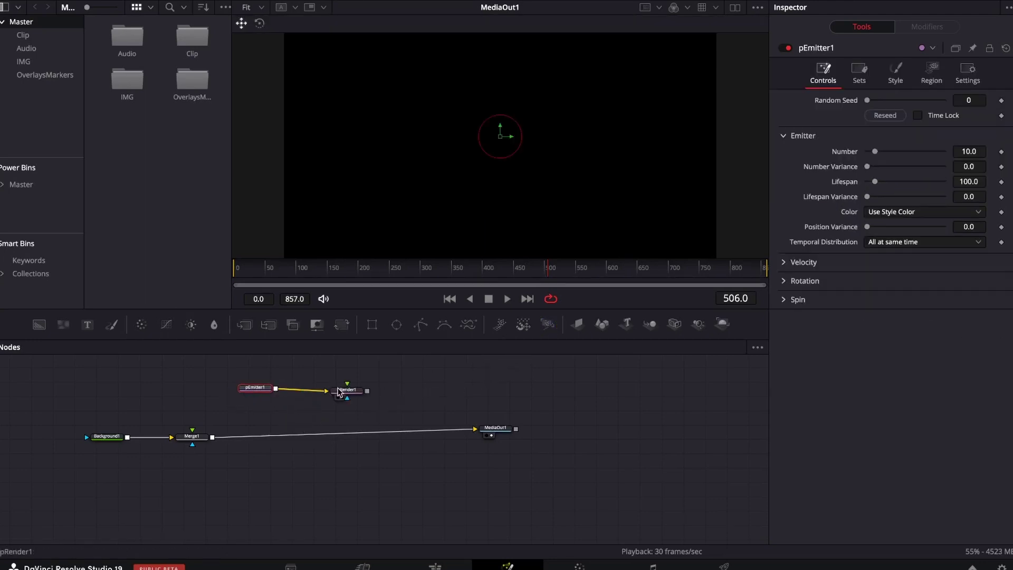
{"action": "left_click", "coordinate": [344, 390]}
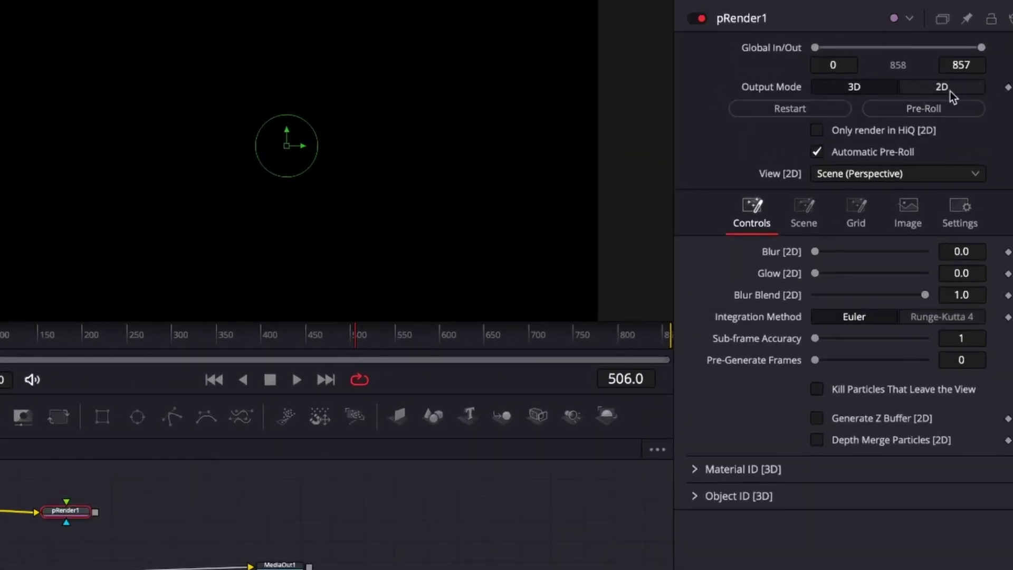
{"action": "left_click", "coordinate": [944, 88]}
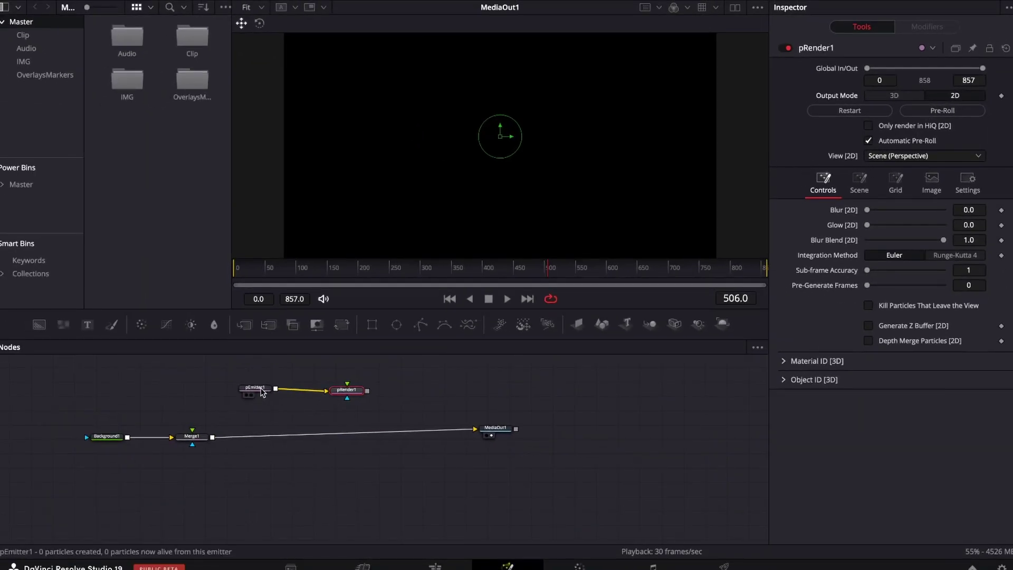
- Set the emission region of the pEmitter1 node to Bitmap
{"action": "left_click", "coordinate": [262, 391]}
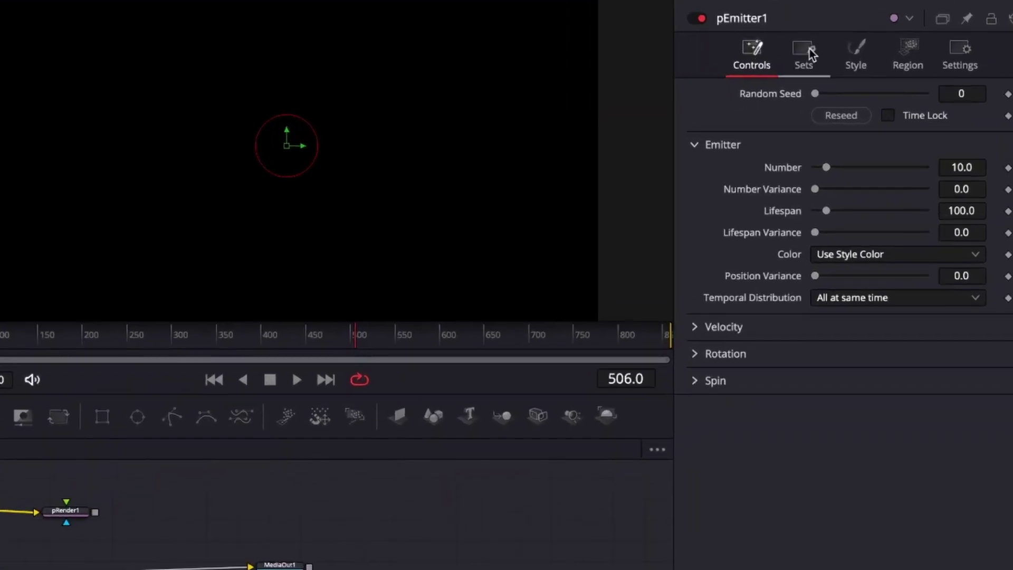
{"action": "left_click", "coordinate": [811, 52]}
{"action": "left_click", "coordinate": [857, 48]}
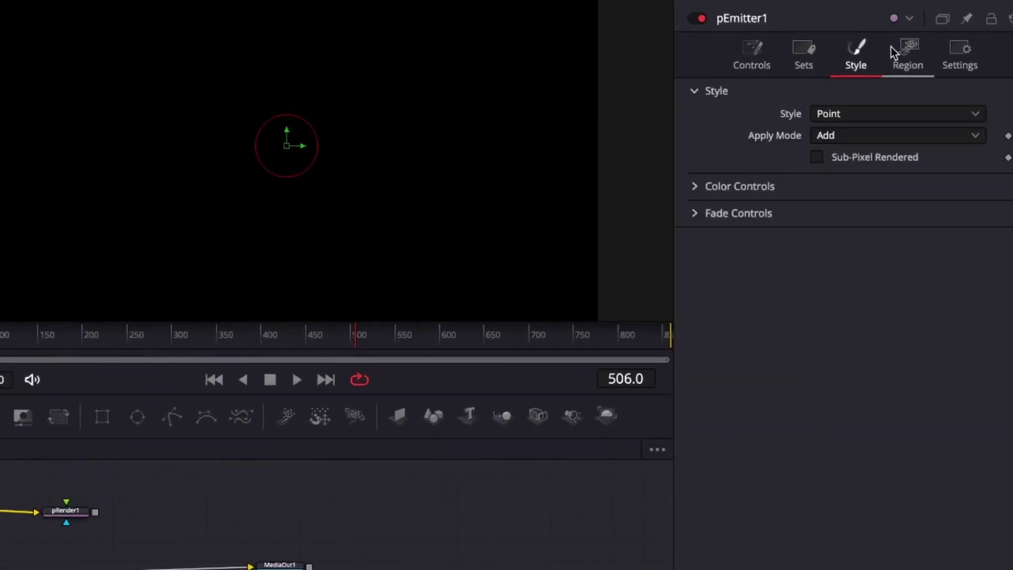
{"action": "left_click", "coordinate": [890, 48]}
{"action": "left_click", "coordinate": [872, 114]}
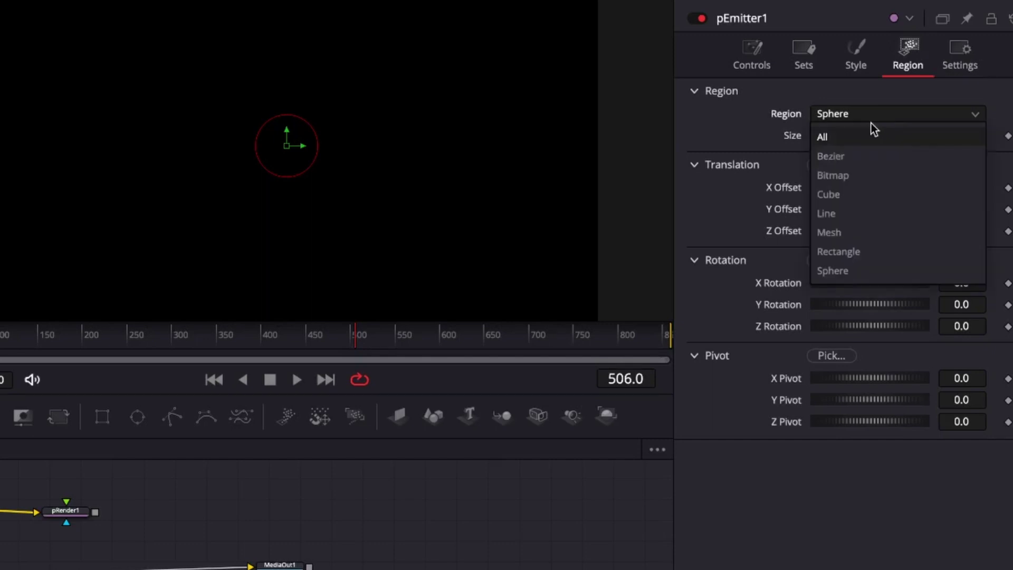
{"action": "left_click", "coordinate": [840, 177]}
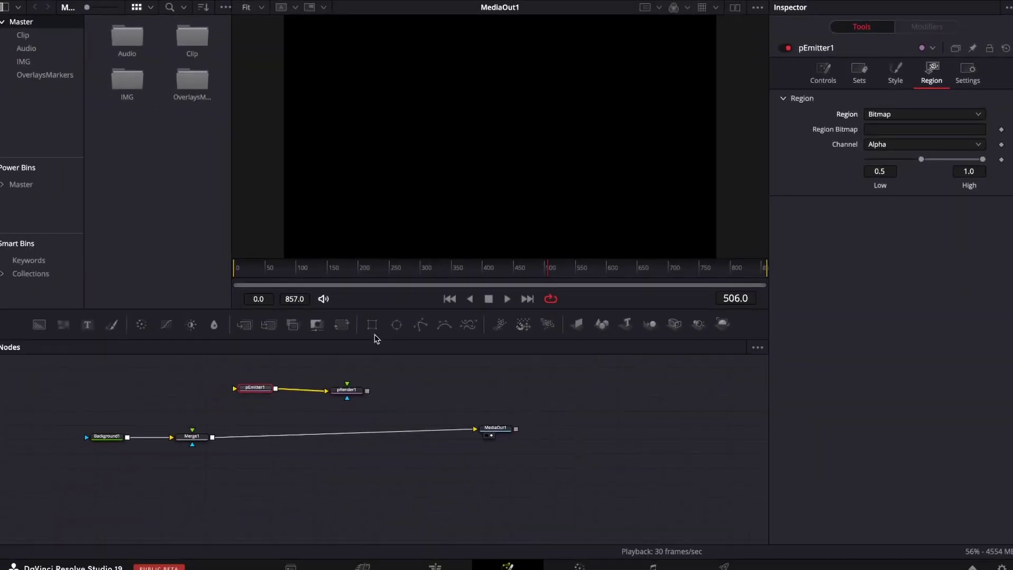
- Connect a Polygon mask to pEmitter1's input and display it beside MediaOut1 in a dual-viewer layout
{"action": "left_click_drag", "start_coordinate": [421, 324], "coordinate": [234, 388]}
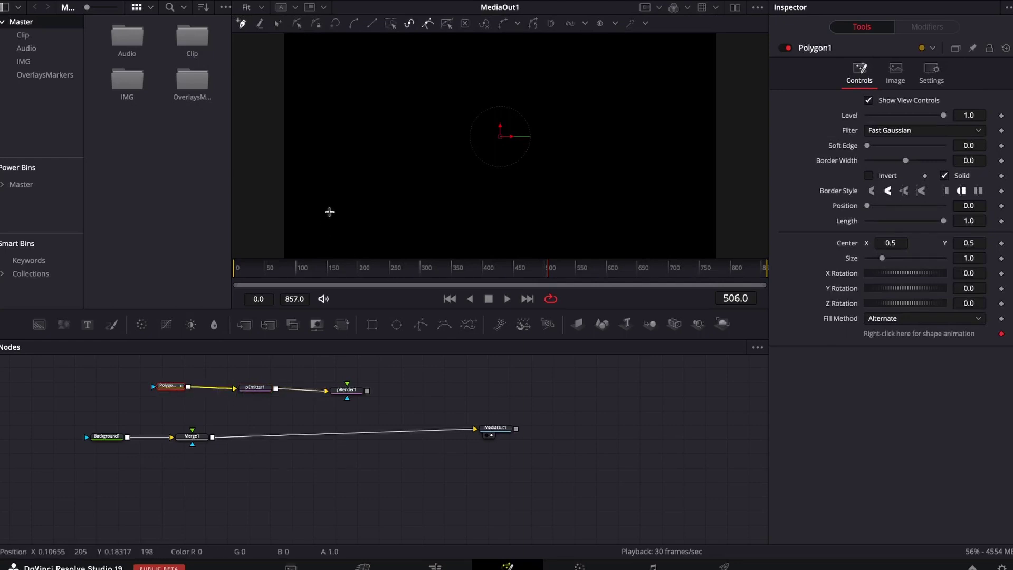
{"action": "left_click", "coordinate": [735, 8]}
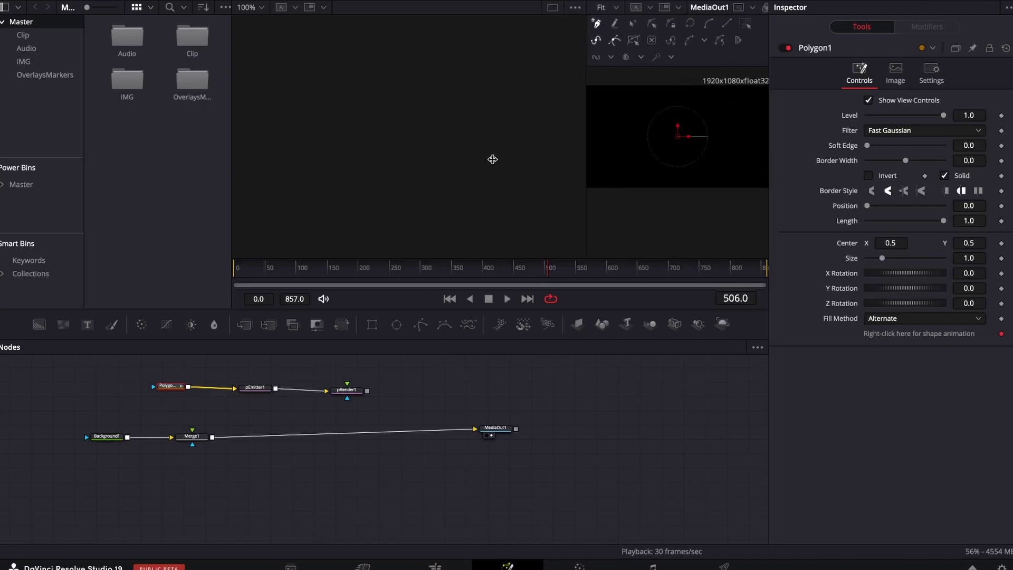
{"action": "key", "text": "1"}
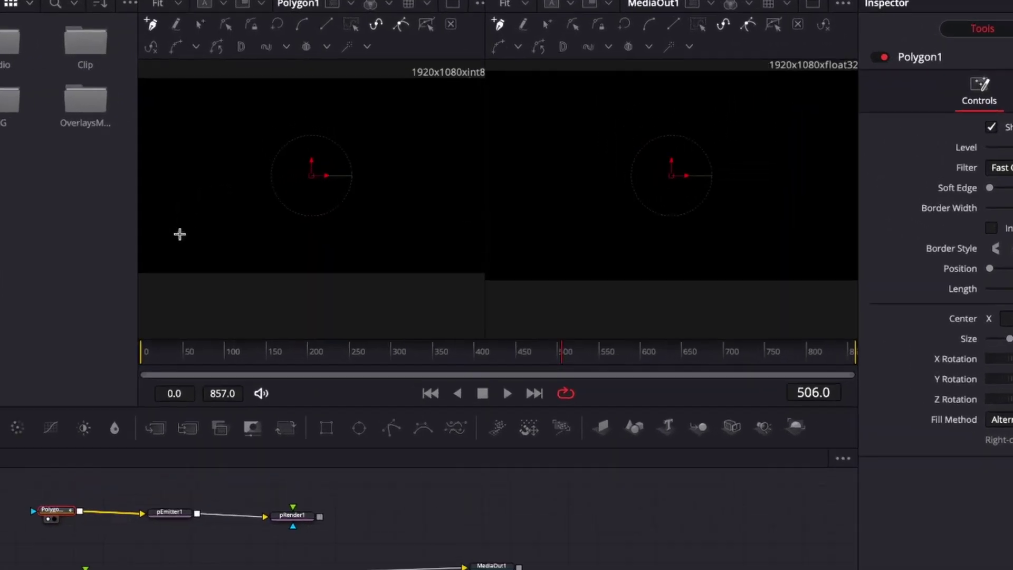
- Draw an open four-point Polygon1 path that curves over a hump, dips and rises again, and return to a single viewer
{"action": "left_click_drag", "start_coordinate": [260, 180], "coordinate": [270, 152]}
{"action": "left_click_drag", "start_coordinate": [211, 192], "coordinate": [220, 192]}
{"action": "left_click", "coordinate": [333, 238]}
{"action": "left_click", "coordinate": [377, 170]}
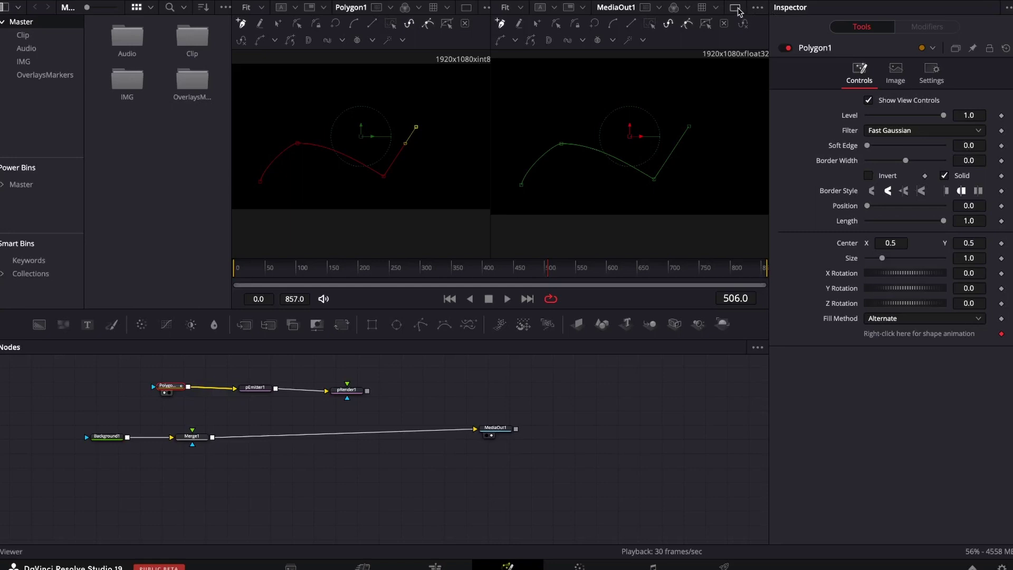
{"action": "left_click", "coordinate": [737, 9]}
- Open pEmitter1's emitter controls, show pRender1 in the viewer and turn off the Checker Underlay
{"action": "left_click", "coordinate": [256, 389]}
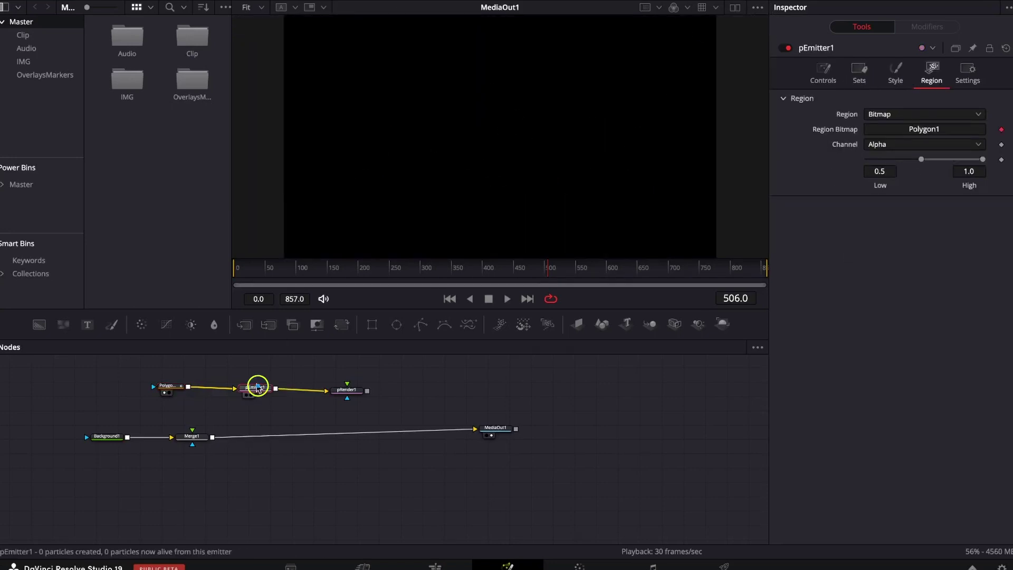
{"action": "left_click", "coordinate": [815, 80]}
{"action": "left_click_drag", "start_coordinate": [346, 390], "coordinate": [411, 215]}
{"action": "left_click_drag", "start_coordinate": [346, 390], "coordinate": [515, 186]}
{"action": "left_click", "coordinate": [756, 7]}
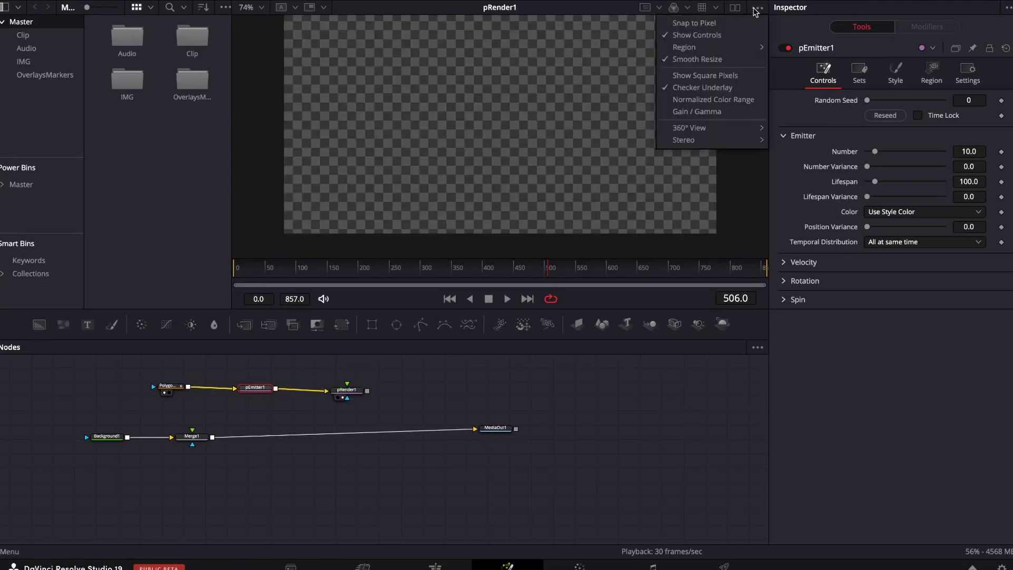
{"action": "left_click", "coordinate": [678, 88]}
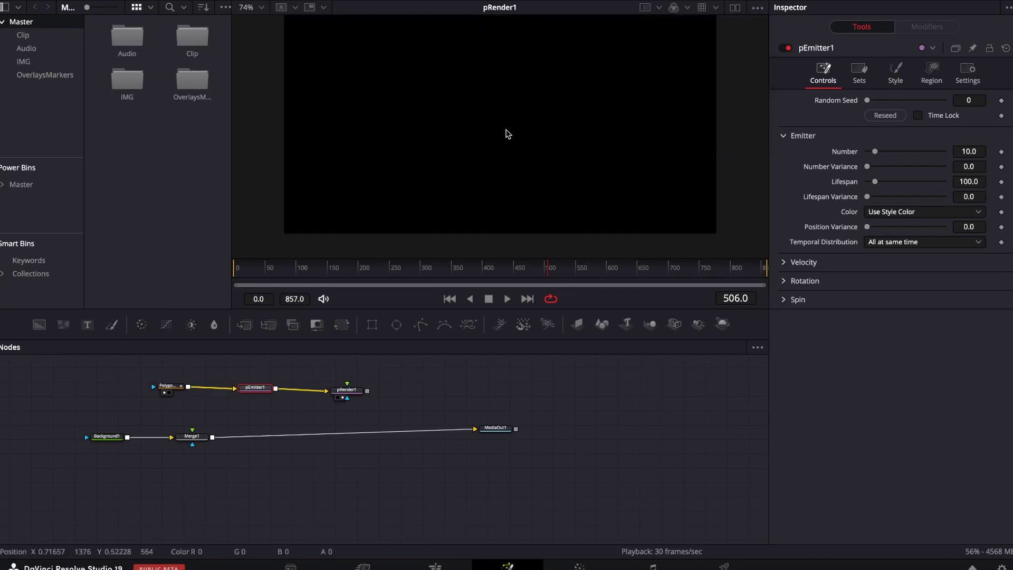
- Set Polygon1's Border Width to 0.0015
{"action": "left_click", "coordinate": [166, 389]}
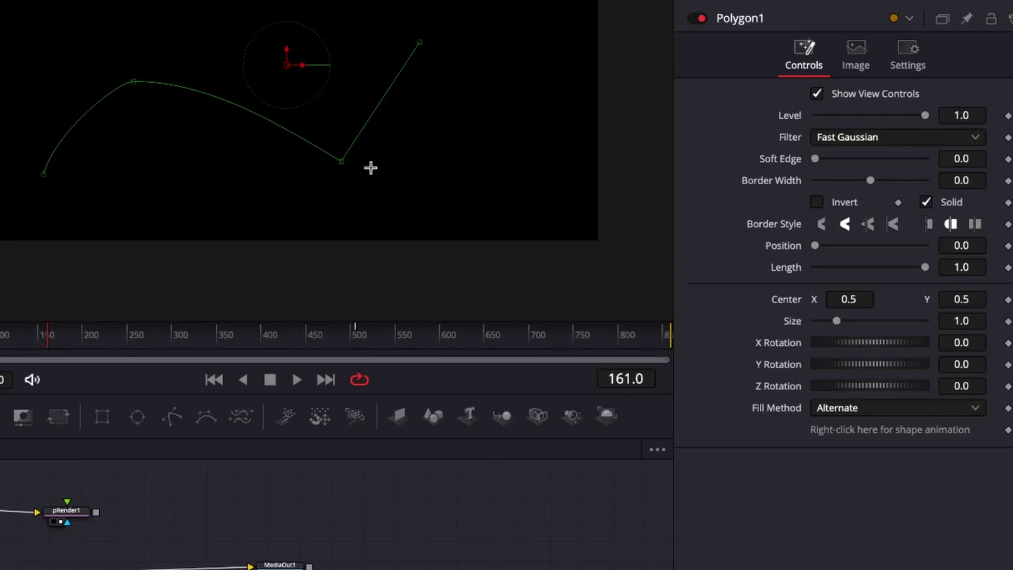
{"action": "left_click", "coordinate": [957, 180]}
{"action": "type", "text": "0.0022"}
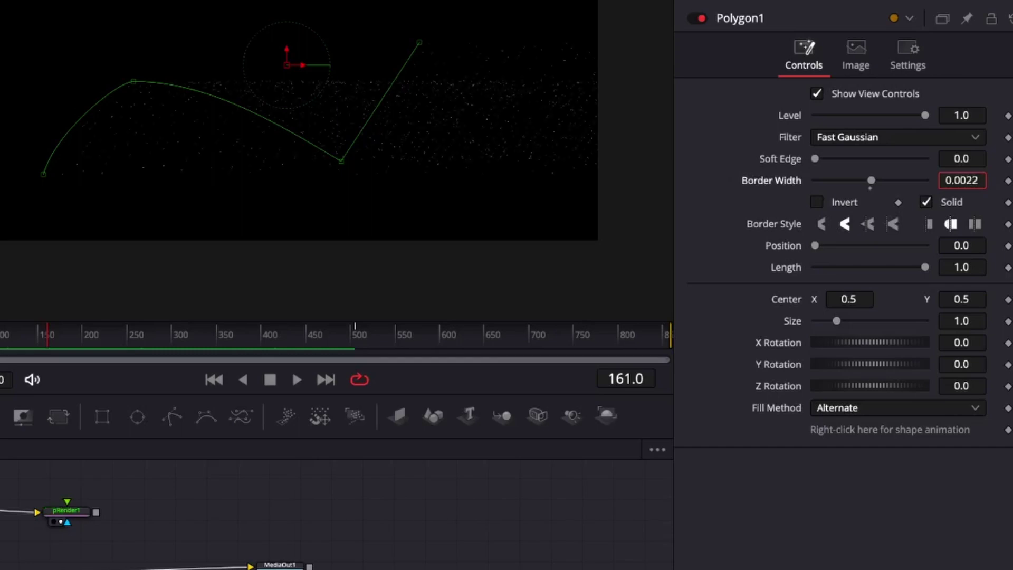
{"action": "type", "text": "-0.001"}
{"action": "type", "text": "0.0015"}
{"action": "key", "text": "Return"}
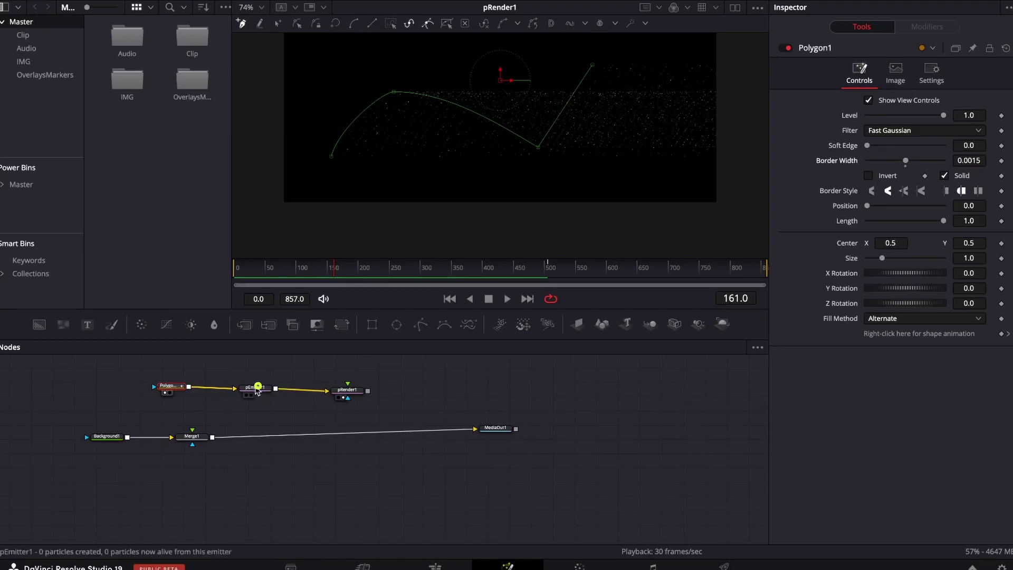
- Set pEmitter1's particle Number to 100 and its Velocity to 0.008
{"action": "left_click", "coordinate": [257, 388]}
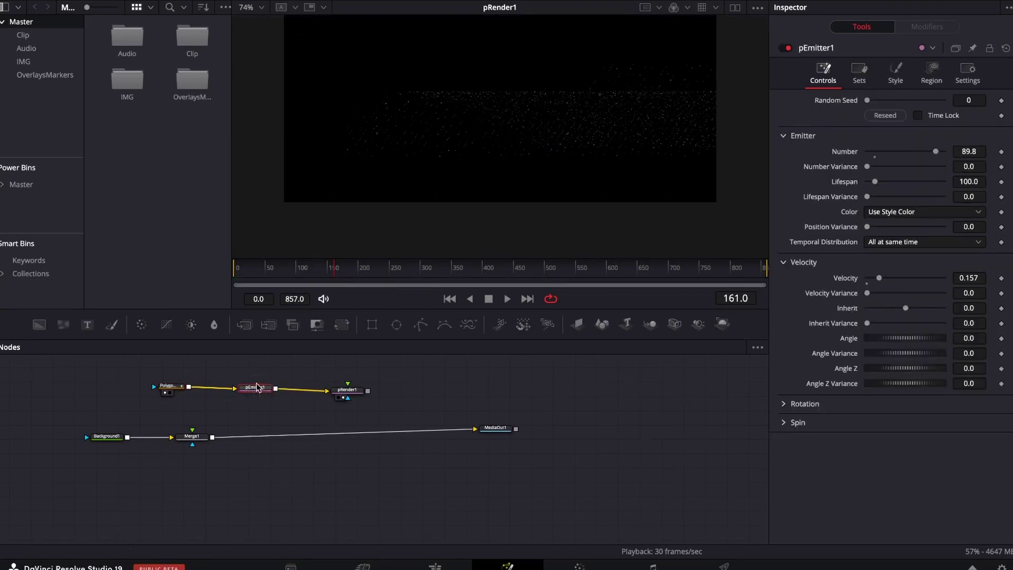
{"action": "left_click_drag", "start_coordinate": [936, 156], "coordinate": [898, 157]}
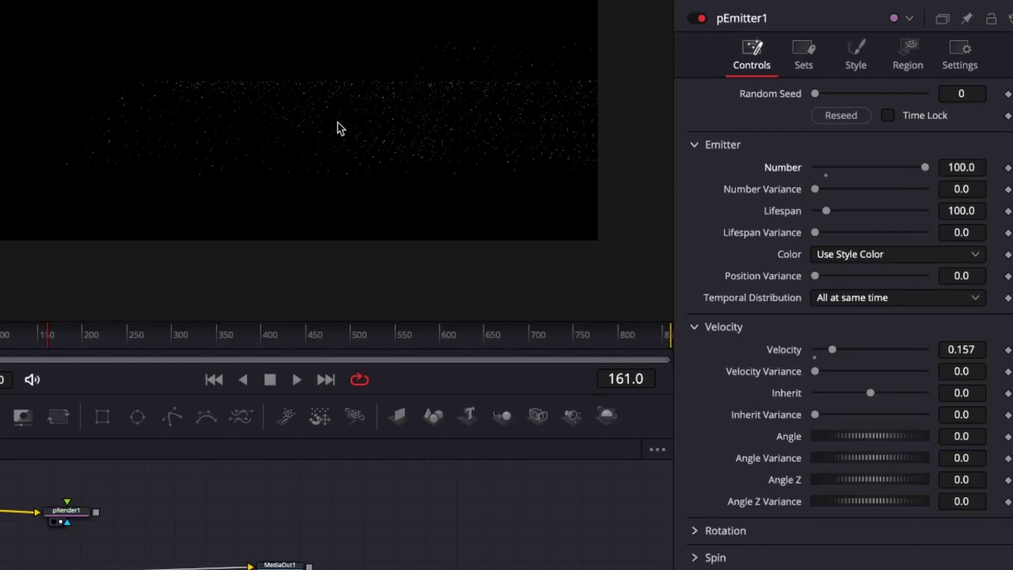
{"action": "left_click_drag", "start_coordinate": [975, 349], "coordinate": [895, 349]}
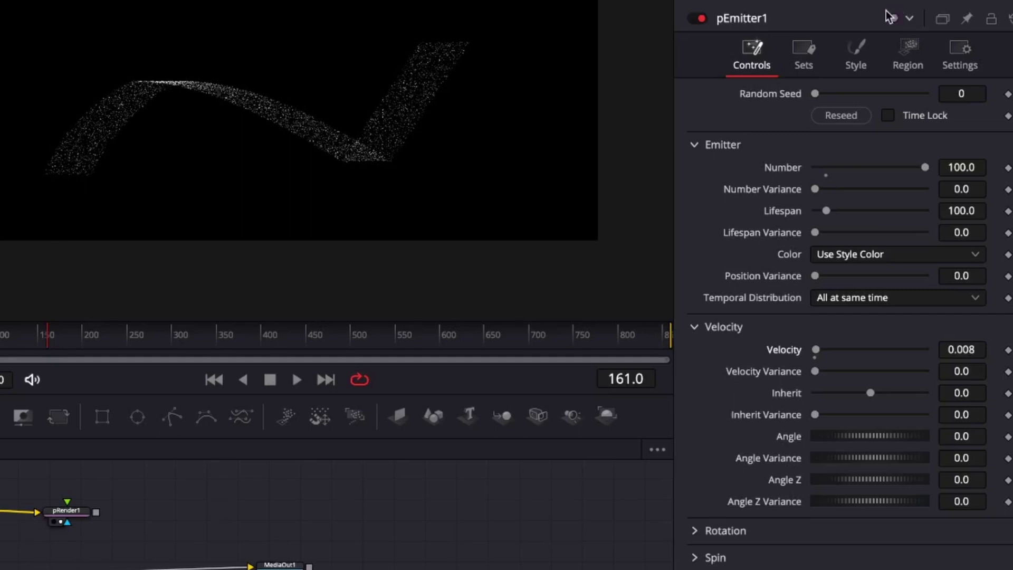
{"action": "left_click", "coordinate": [815, 56]}
{"action": "left_click", "coordinate": [849, 57]}
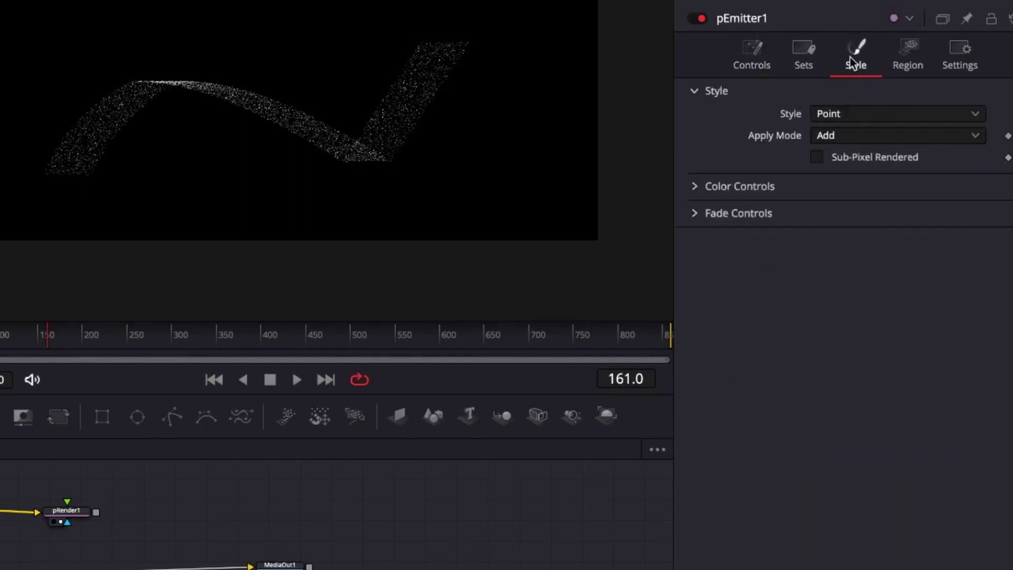
{"action": "left_click", "coordinate": [907, 50]}
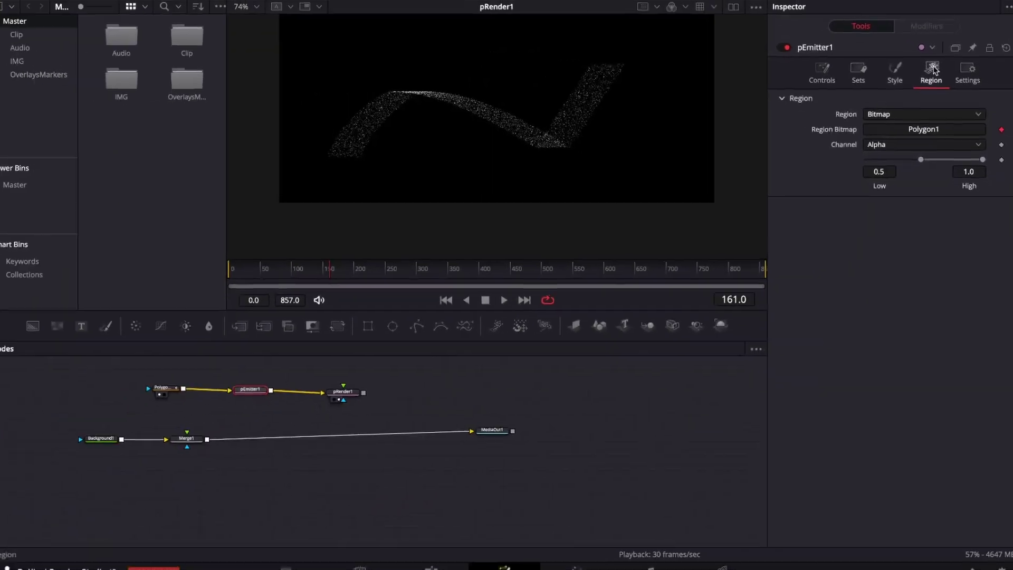
{"action": "left_click", "coordinate": [887, 71]}
{"action": "left_click", "coordinate": [857, 71]}
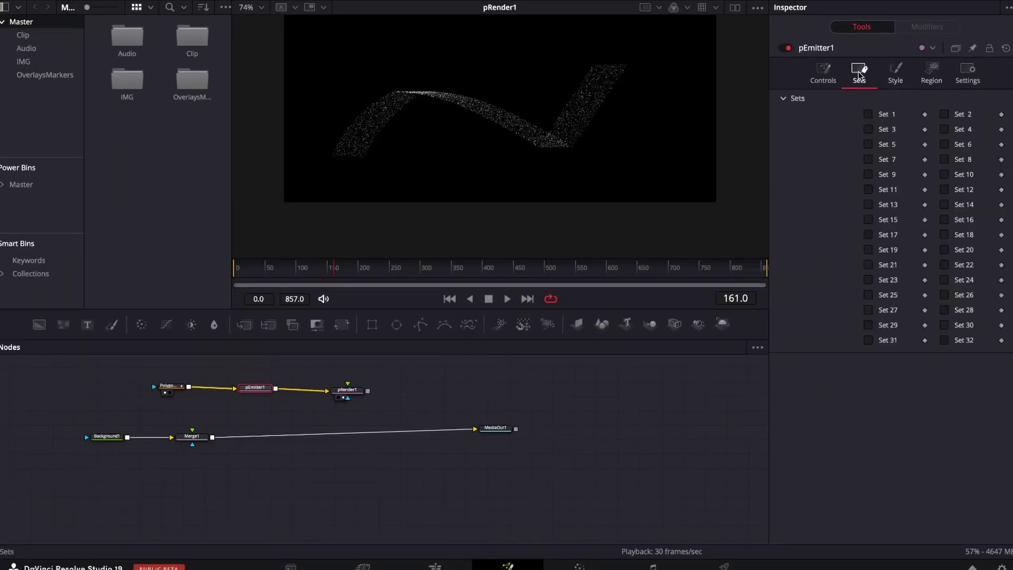
{"action": "left_click", "coordinate": [831, 76]}
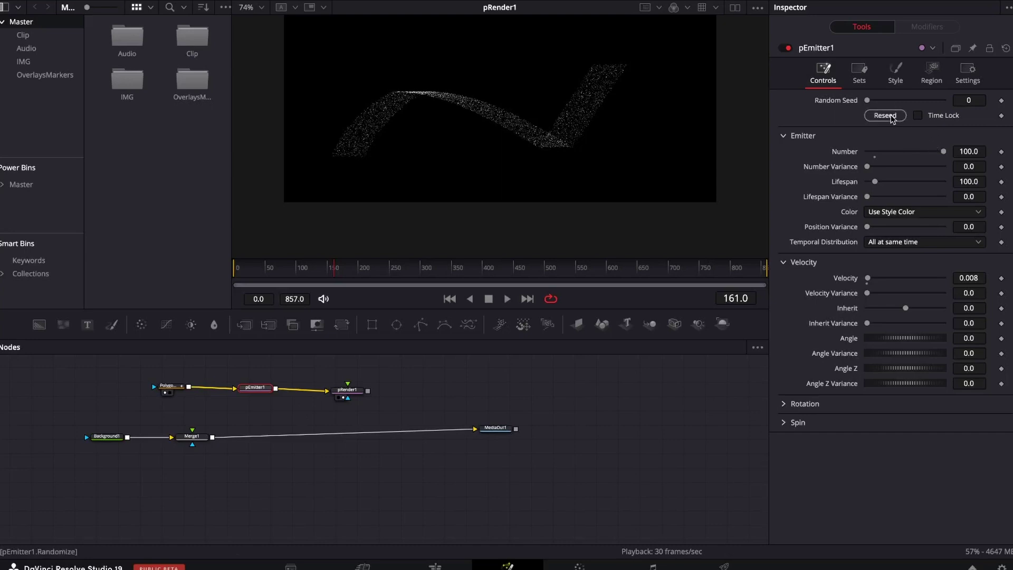
- Add a cyan color stop at about 0.276 to pEmitter1's Color Over Life gradient
{"action": "left_click", "coordinate": [895, 76]}
{"action": "left_click", "coordinate": [786, 164]}
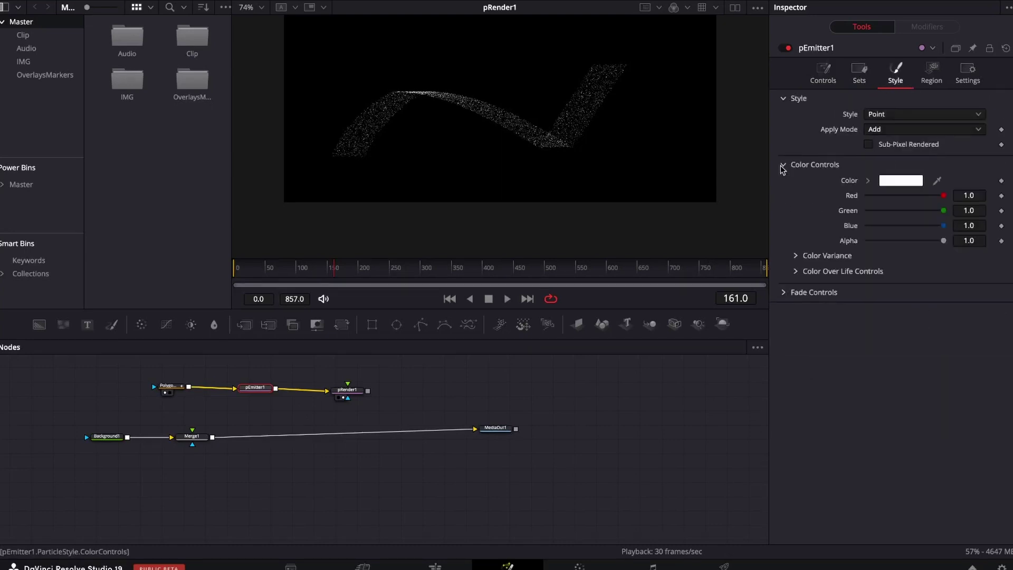
{"action": "left_click", "coordinate": [796, 272]}
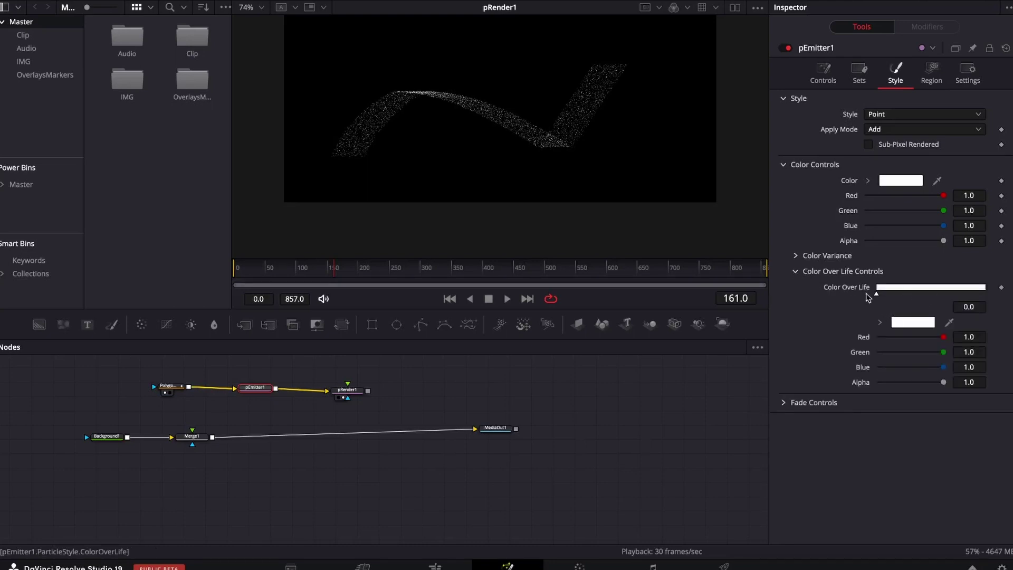
{"action": "left_click", "coordinate": [905, 290]}
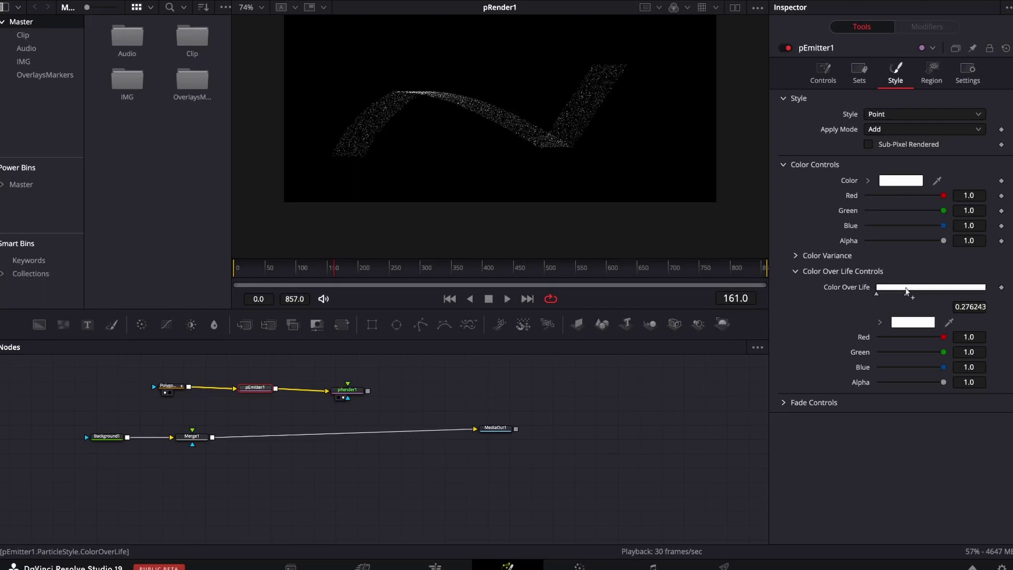
{"action": "left_click", "coordinate": [905, 325]}
{"action": "left_click_drag", "start_coordinate": [62, 423], "coordinate": [1, 422]}
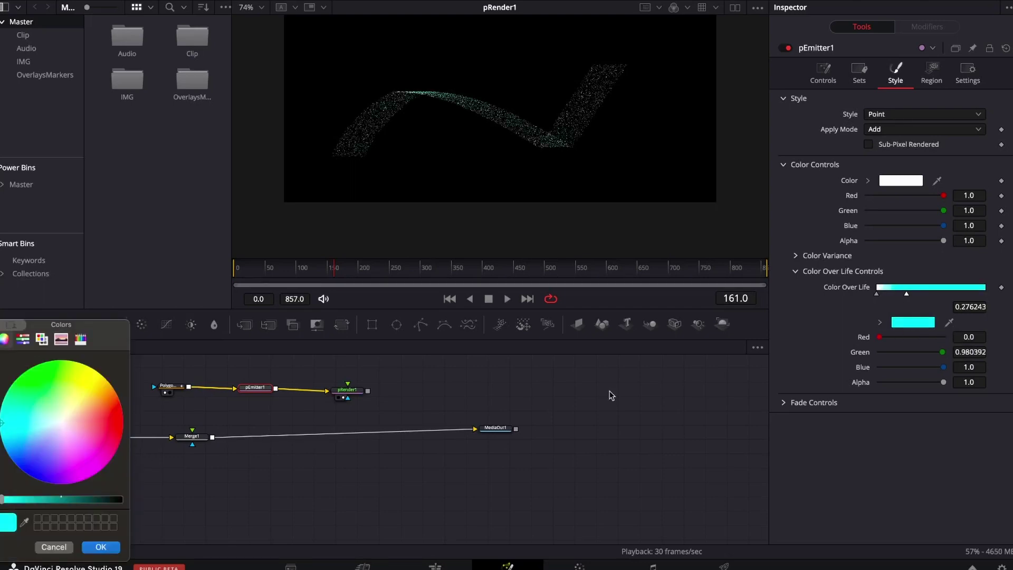
{"action": "key", "text": "Return"}
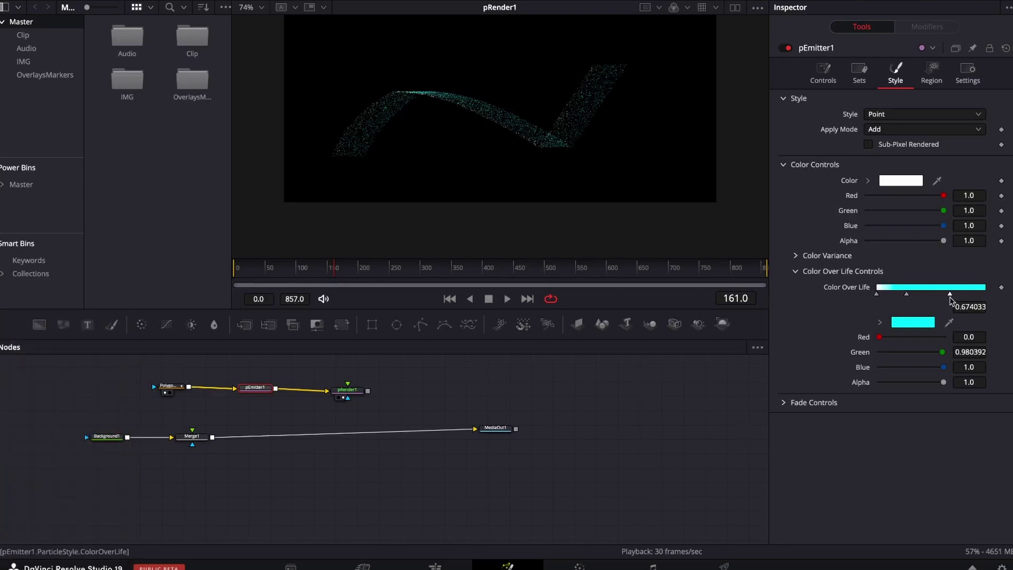
- Color the Color Over Life gradient stop at about 0.674 orange
{"action": "left_click", "coordinate": [909, 321]}
{"action": "left_click_drag", "start_coordinate": [33, 429], "coordinate": [105, 385]}
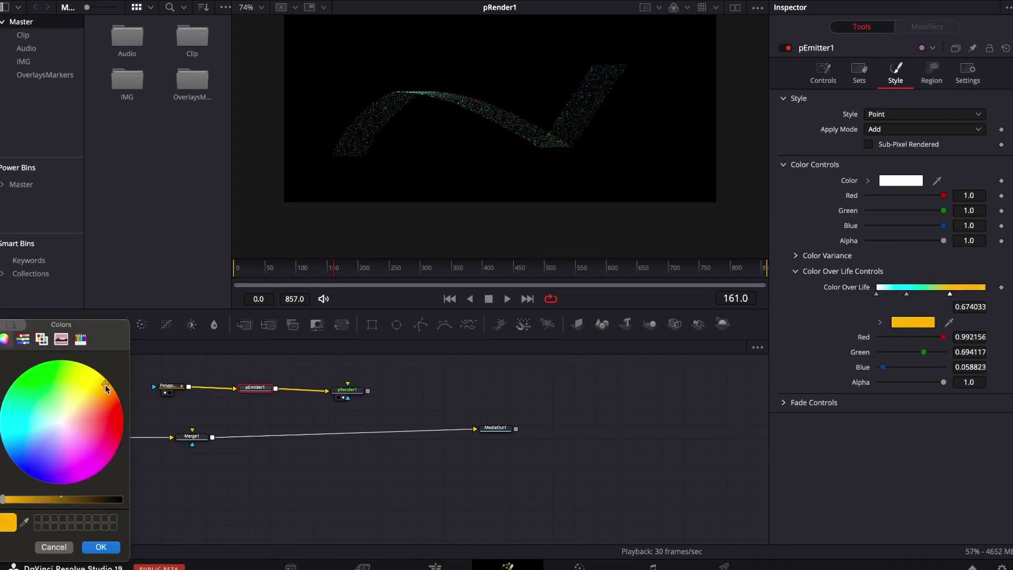
{"action": "left_click", "coordinate": [100, 547]}
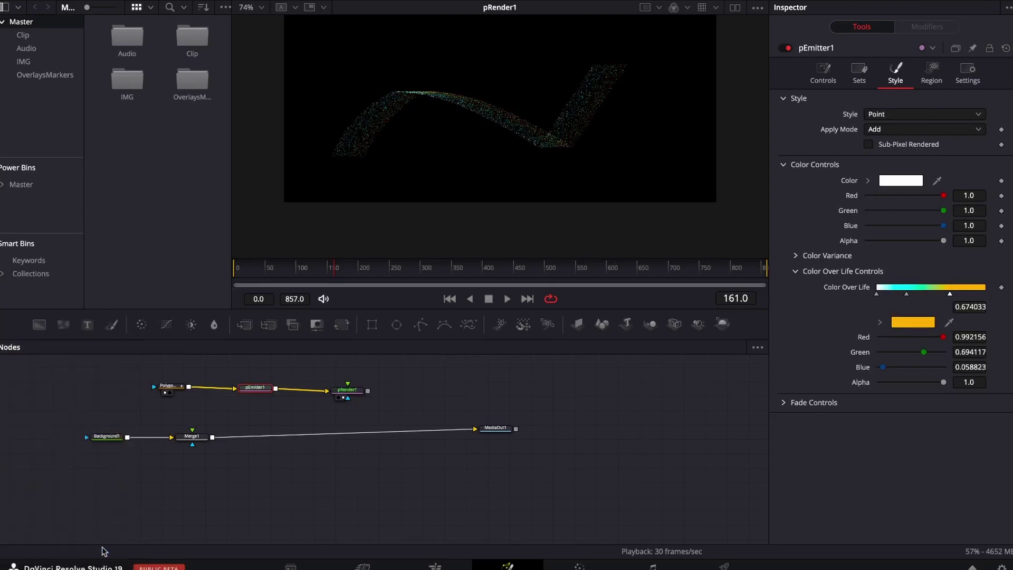
- Keyframe Polygon1's Position at 0.0 on frame 161 and 1.0 on frame 301, and scrub through the animation
{"action": "left_click", "coordinate": [169, 386]}
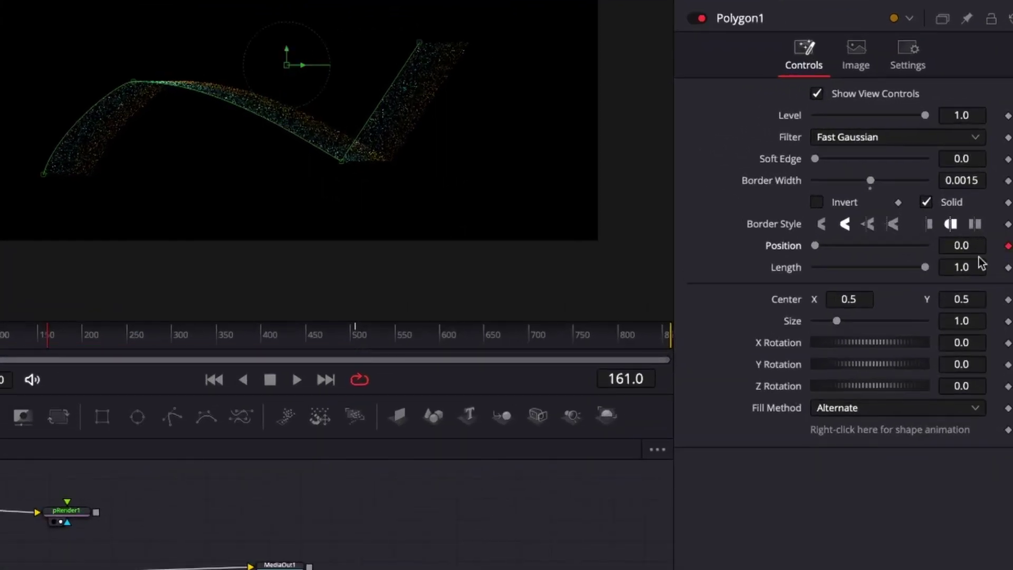
{"action": "left_click", "coordinate": [332, 271]}
{"action": "left_click_drag", "start_coordinate": [47, 341], "coordinate": [175, 349]}
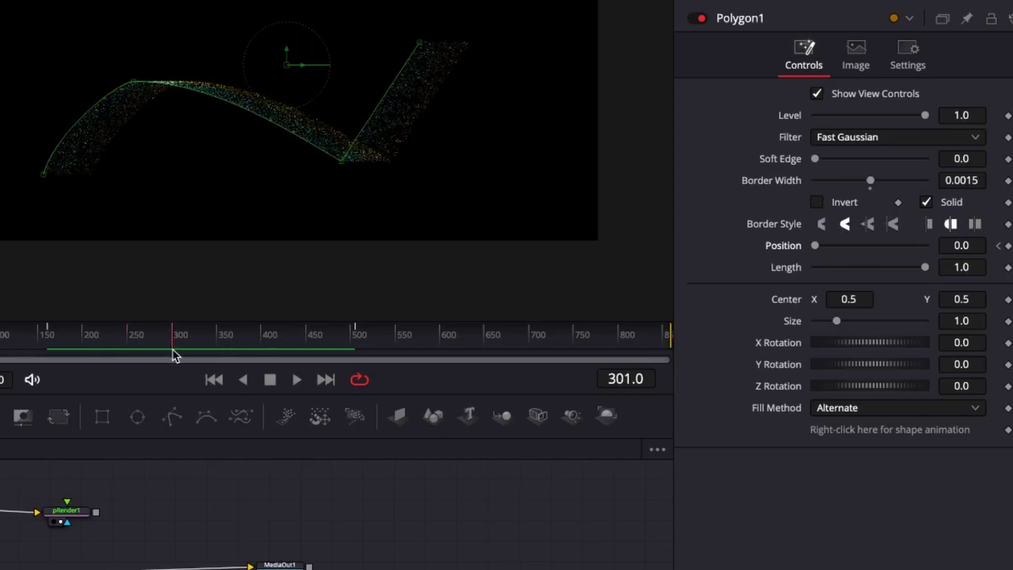
{"action": "left_click_drag", "start_coordinate": [56, 348], "coordinate": [168, 353]}
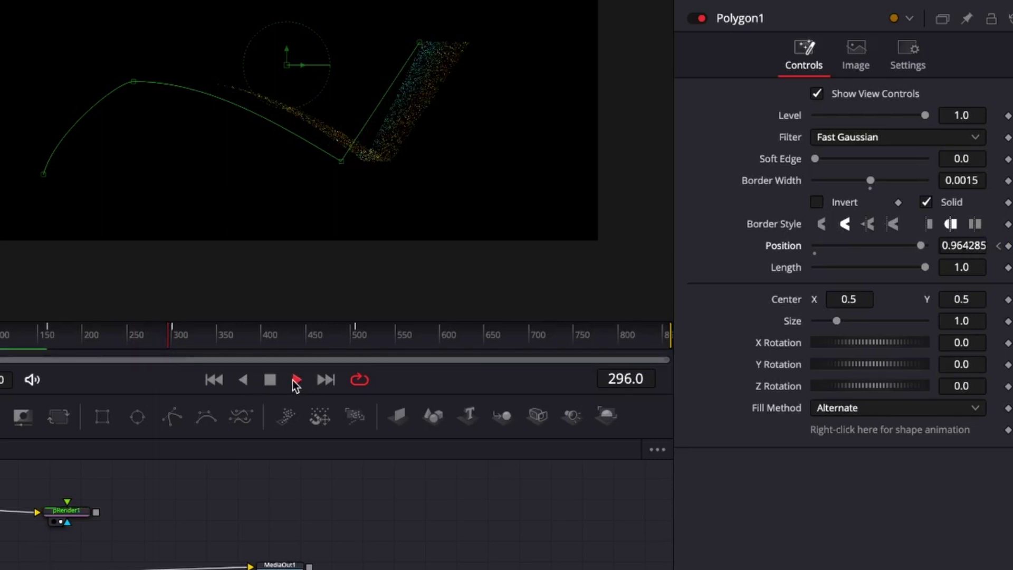
- Play the particle animation, return to about frame 147 and replay it past the end of the path
{"action": "left_click", "coordinate": [296, 380]}
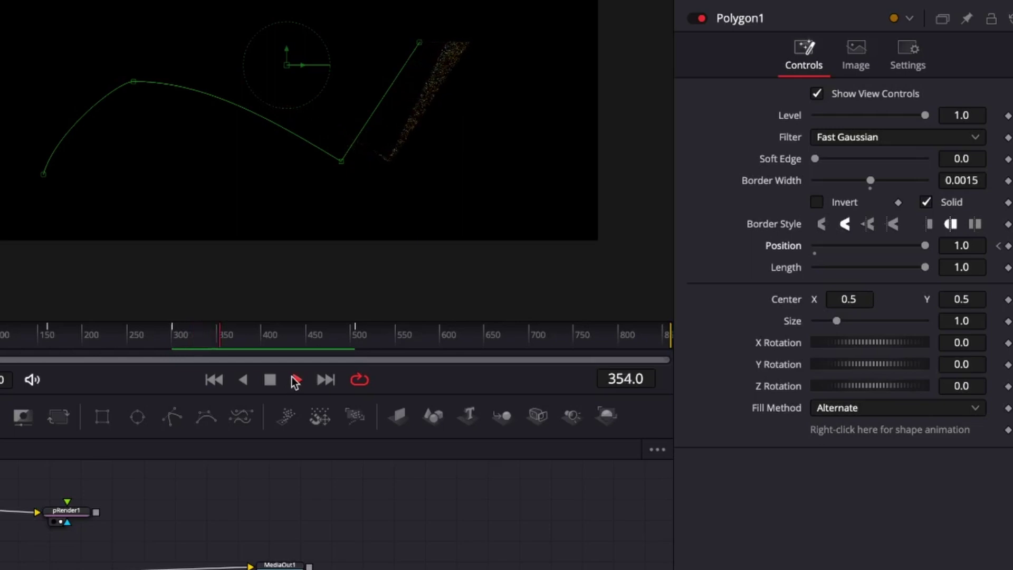
{"action": "left_click", "coordinate": [269, 380]}
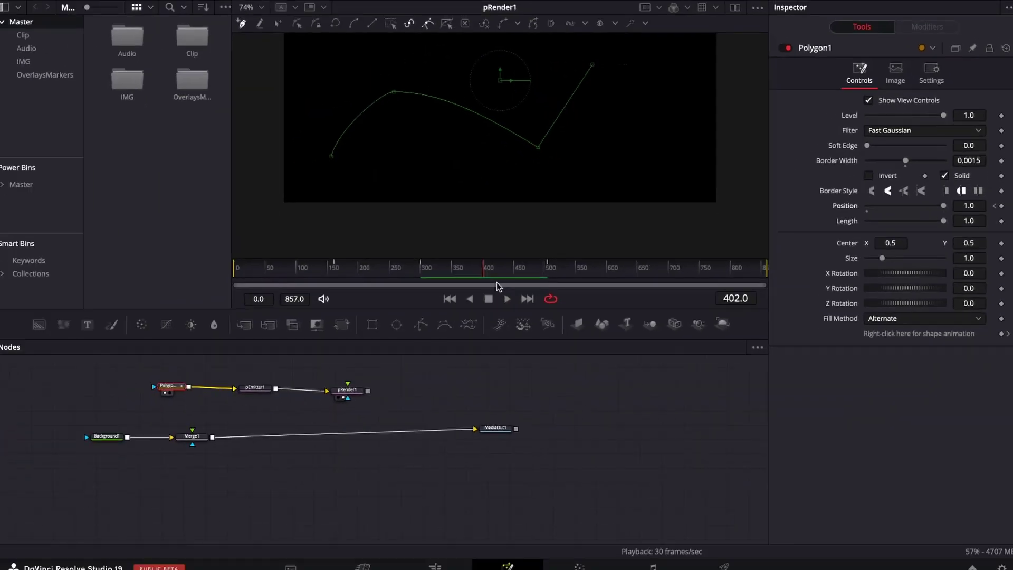
{"action": "left_click_drag", "start_coordinate": [496, 272], "coordinate": [345, 274]}
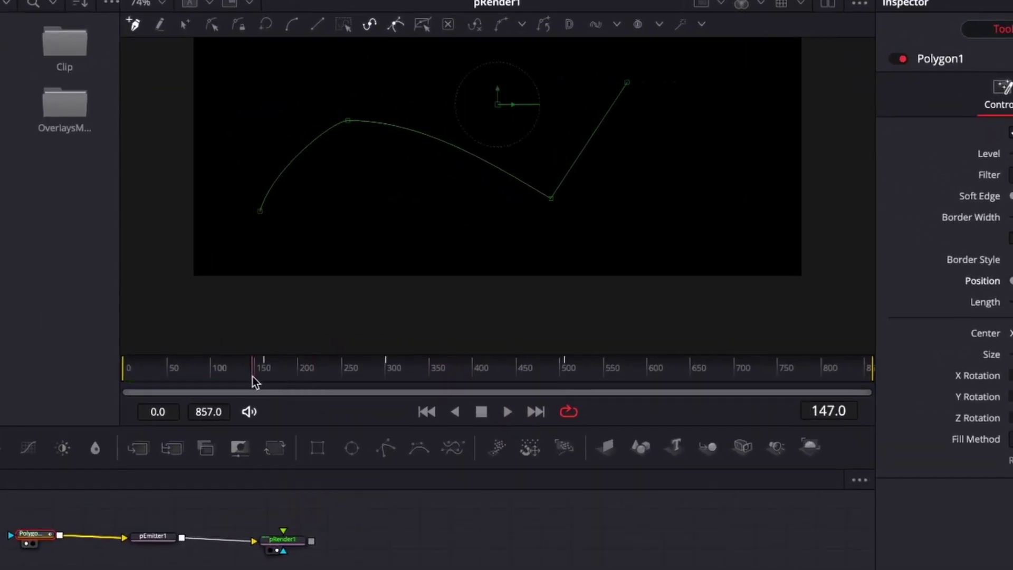
{"action": "left_click", "coordinate": [508, 412]}
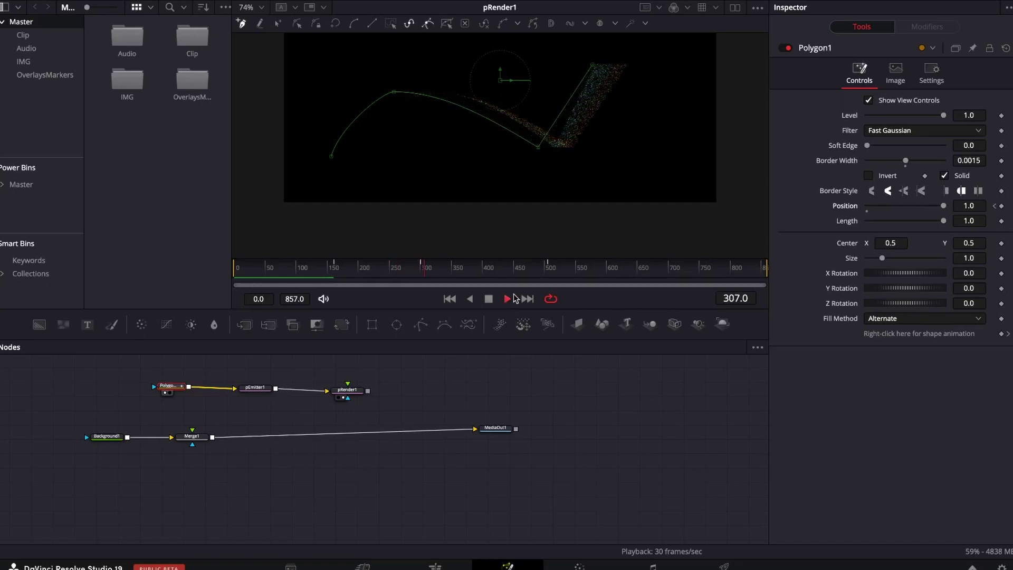
{"action": "left_click", "coordinate": [487, 299]}
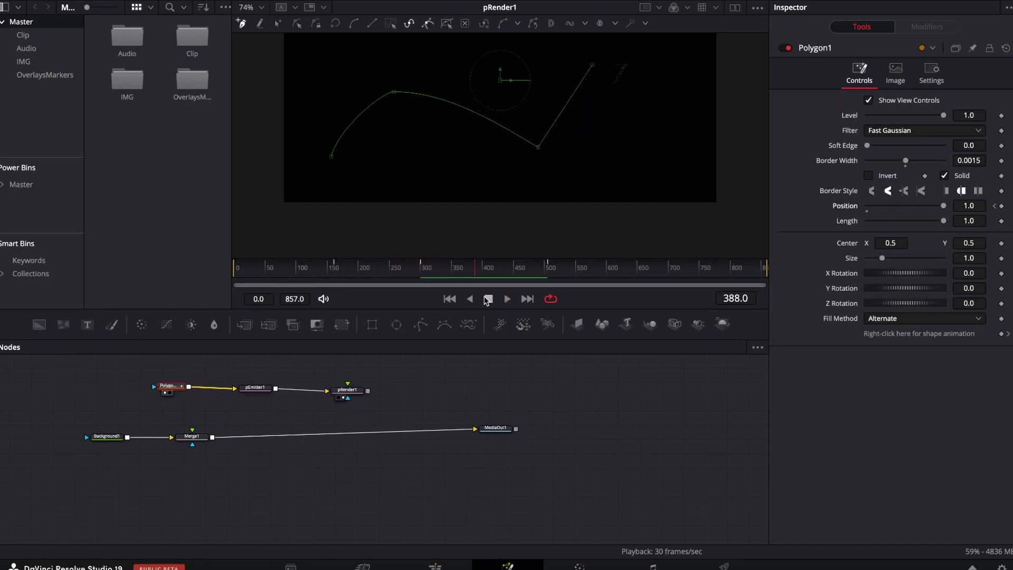